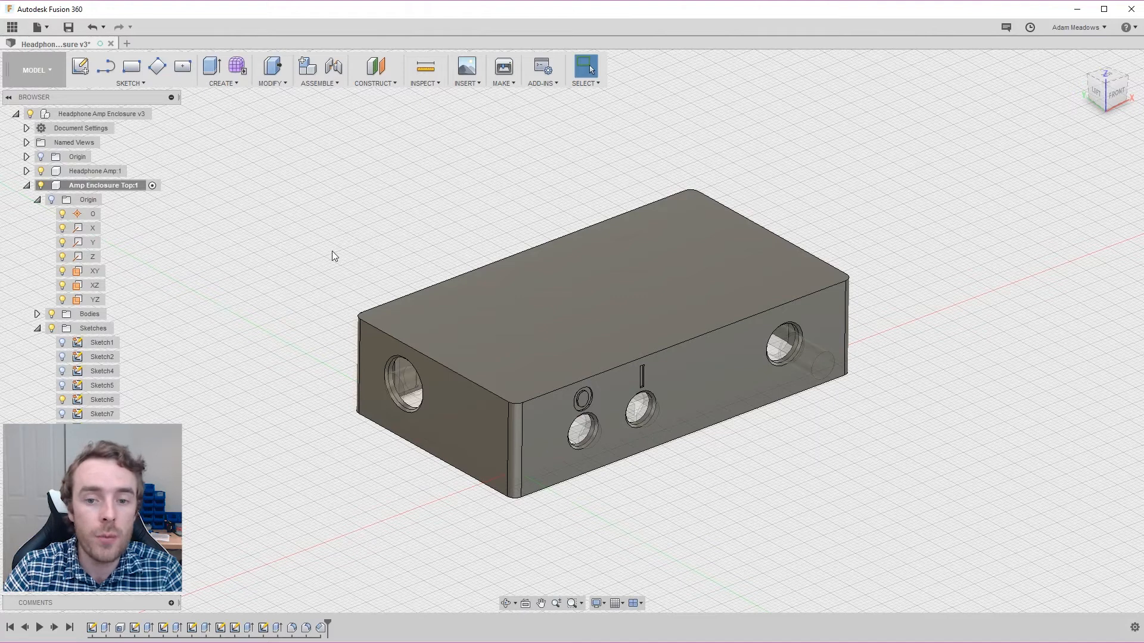
Create a new component under the top-level Headphone Amp Enclosure assembly and name it Amp Enclosure Base
left_click(27, 185)
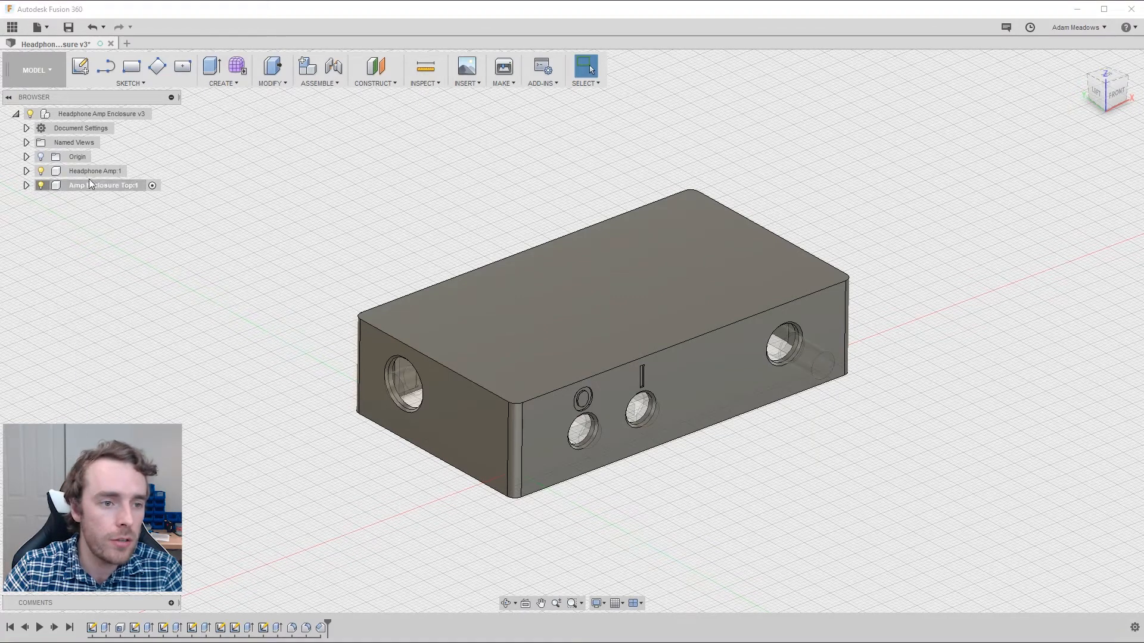
right_click(76, 114)
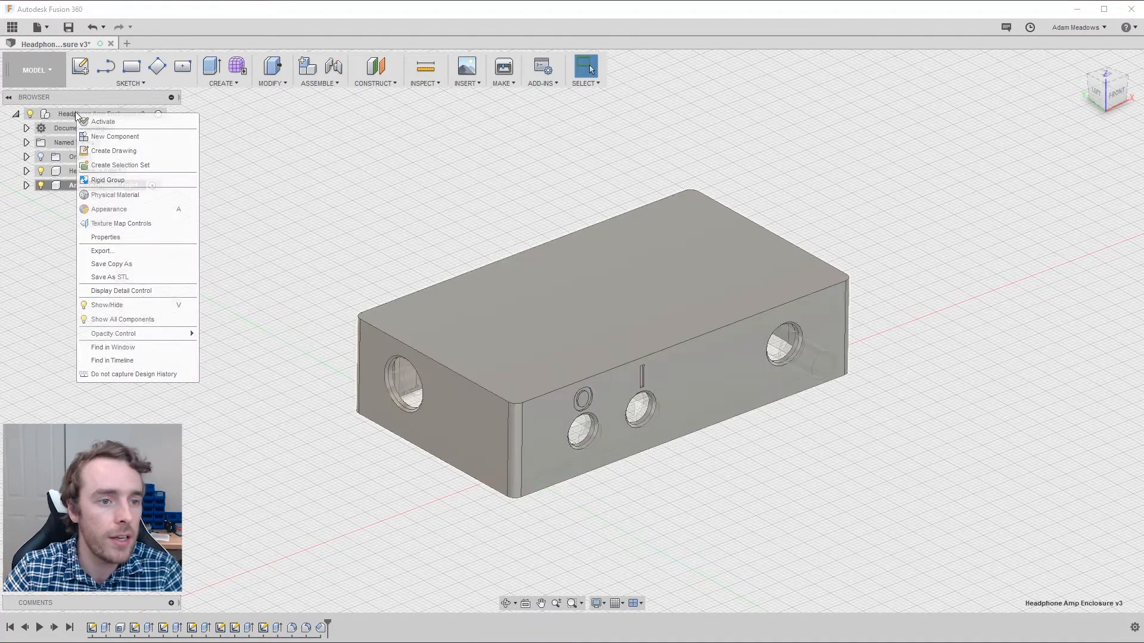
left_click(126, 137)
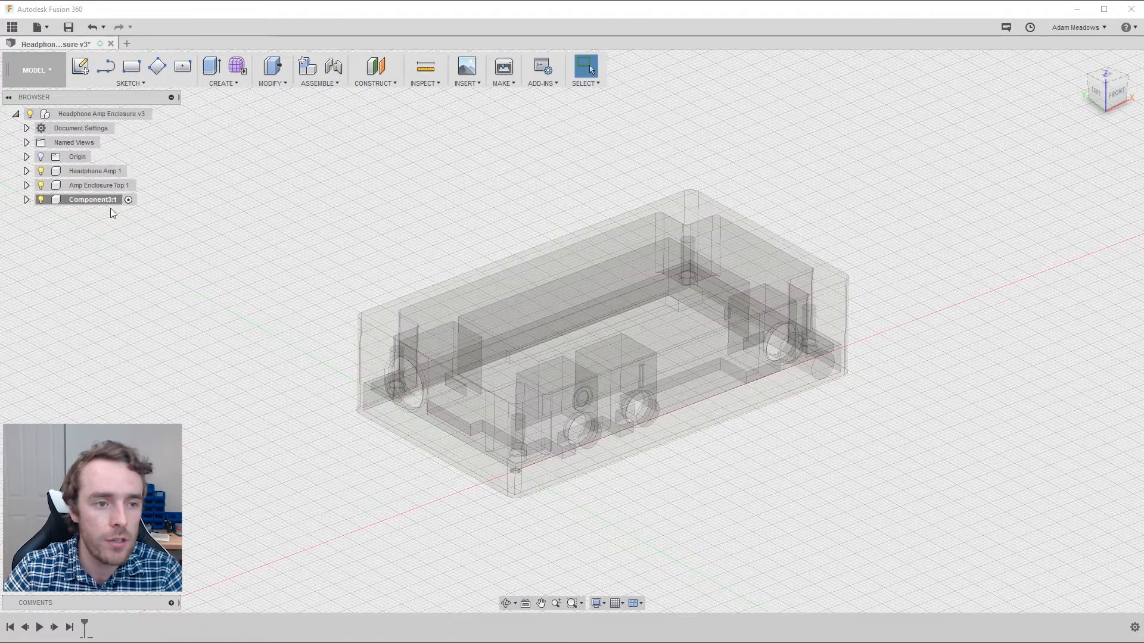
type("Amp Enclosure Bottom")
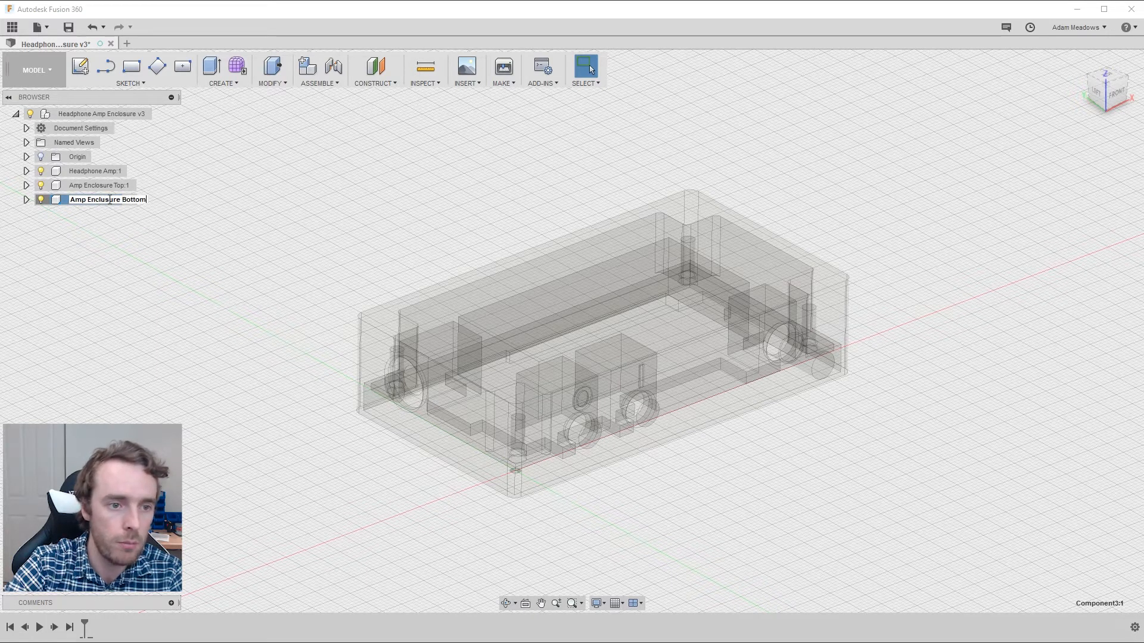
key("Return")
double_click(109, 199)
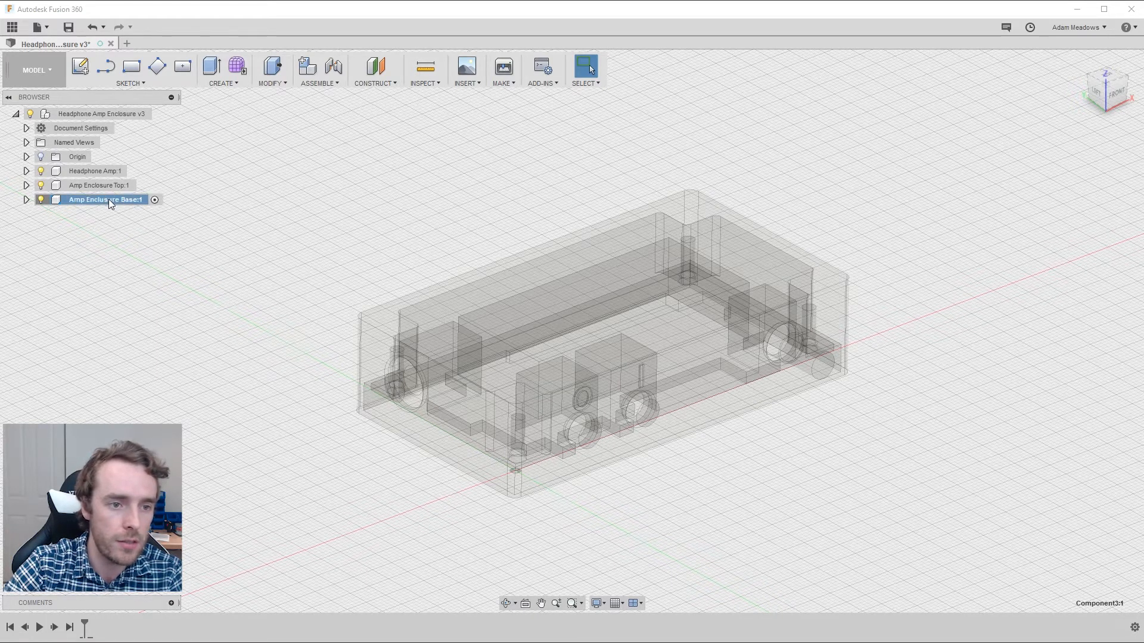
Start a sketch in the Amp Enclosure Base component on the underside rim face of the enclosure top
left_click(26, 200)
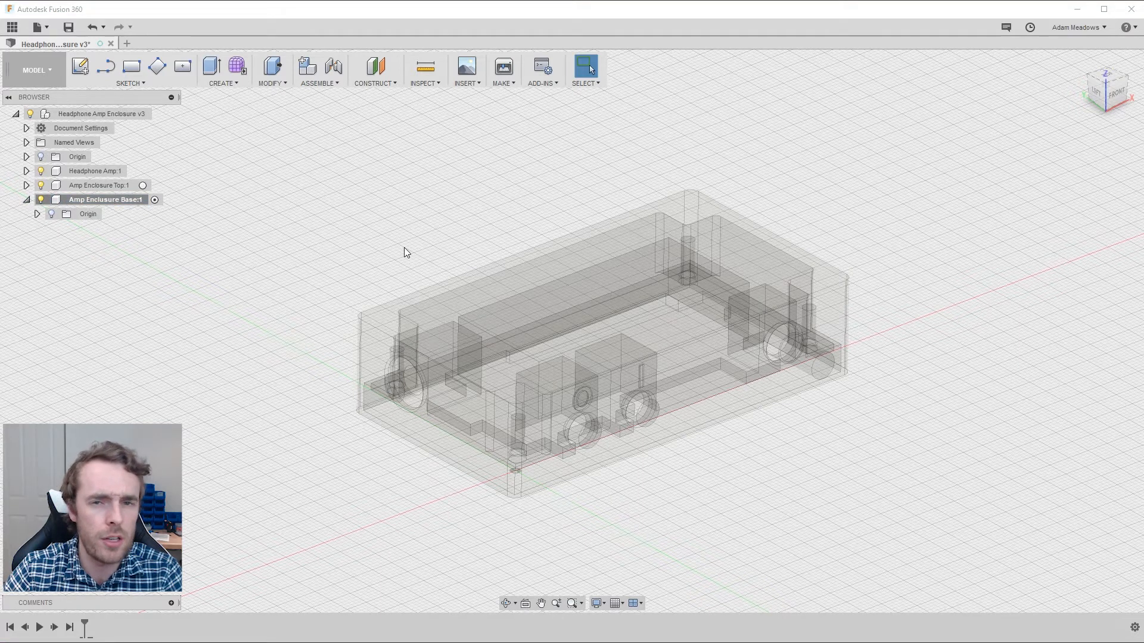
left_click(37, 214)
middle_click_drag(536, 417, 561, 434, "shift")
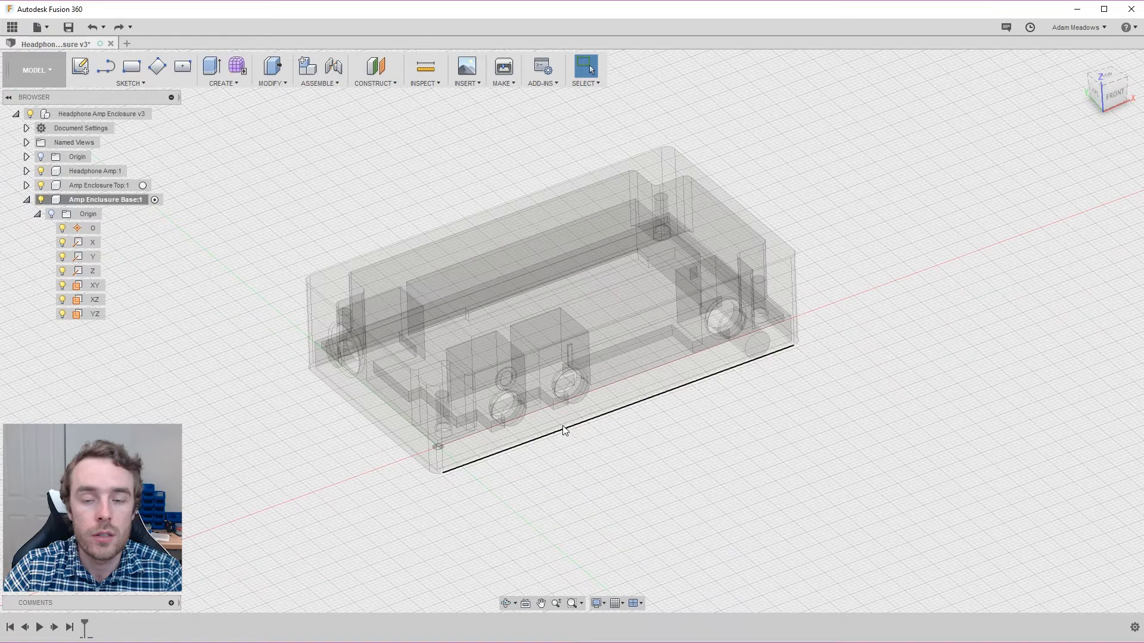
middle_click_drag(433, 453, 392, 271, "shift")
scroll(382, 256, "up", 5)
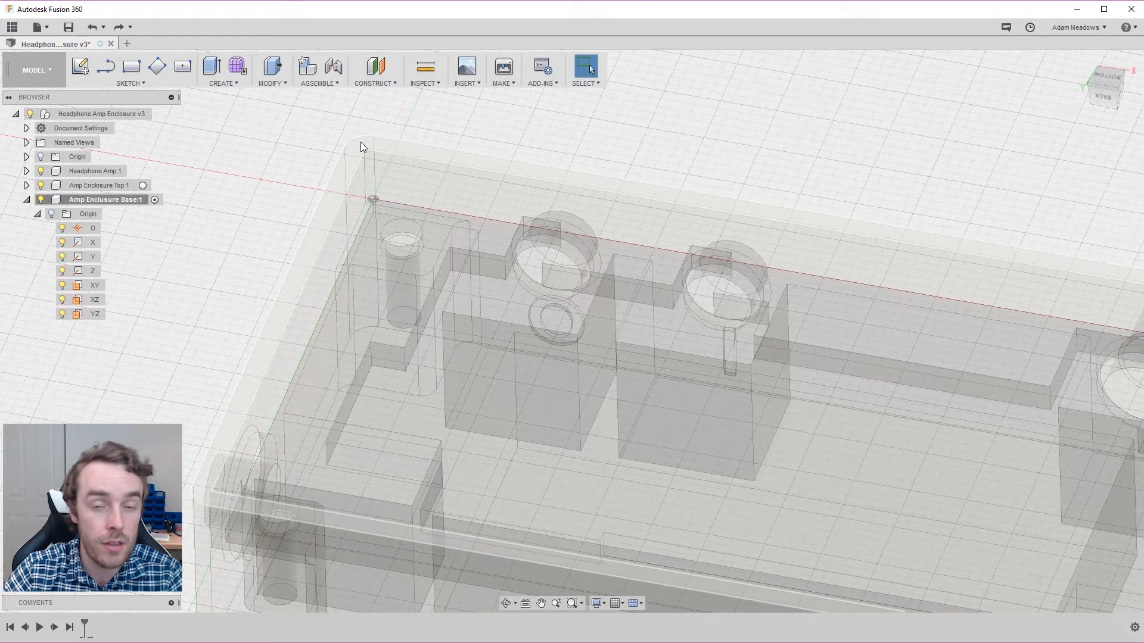
left_click(362, 148)
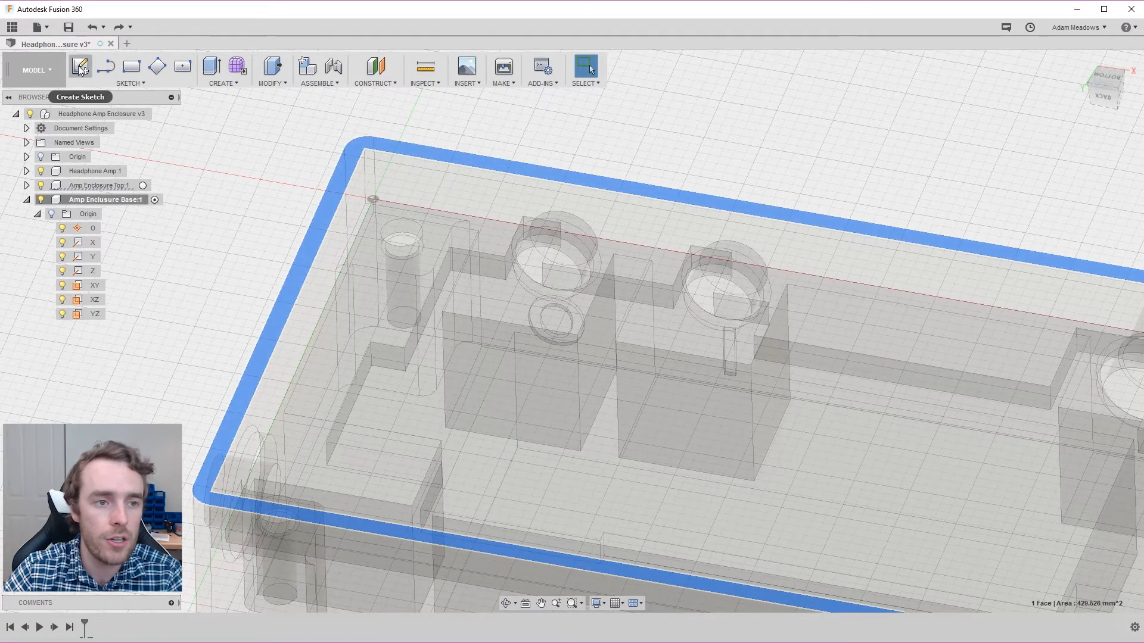
left_click(80, 67)
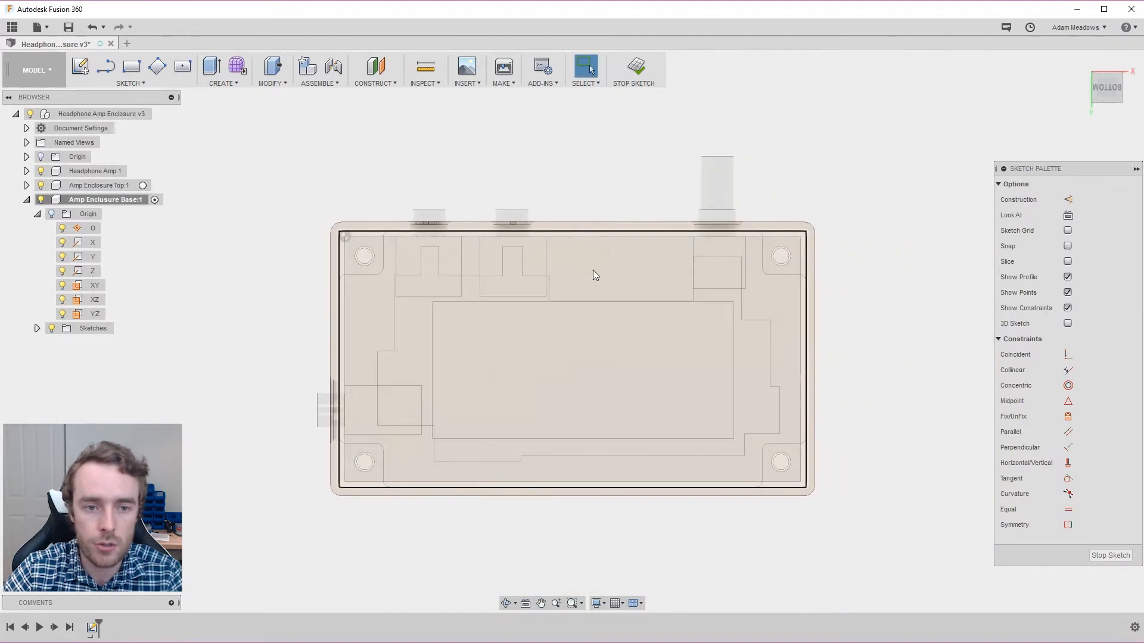
Project the four inner edges of the enclosure rim into the sketch
key("p")
left_click(370, 231)
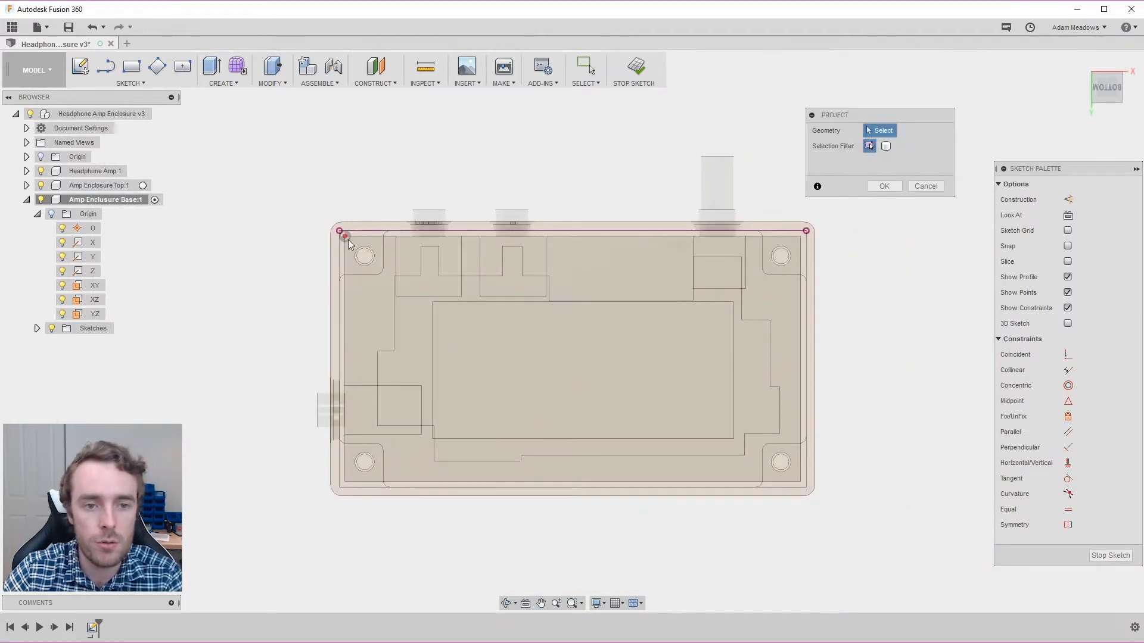
left_click(339, 252)
left_click(439, 487)
left_click(806, 365)
left_click(892, 185)
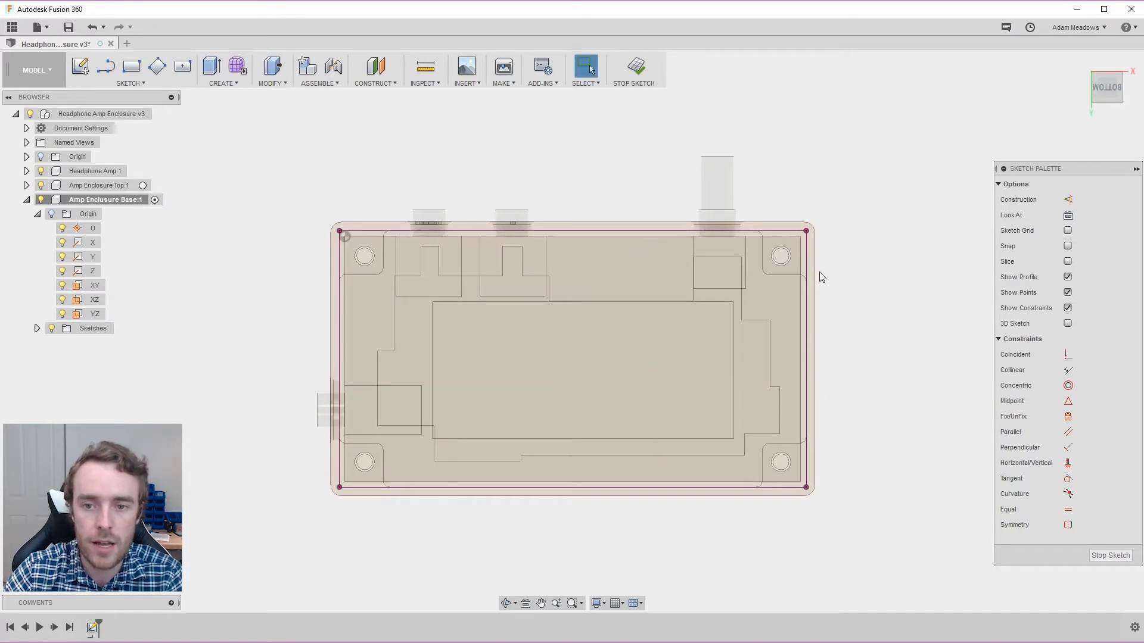
Hide the Headphone Amp component and offset the projected rectangle inward by 0.5 mm
left_click(40, 171)
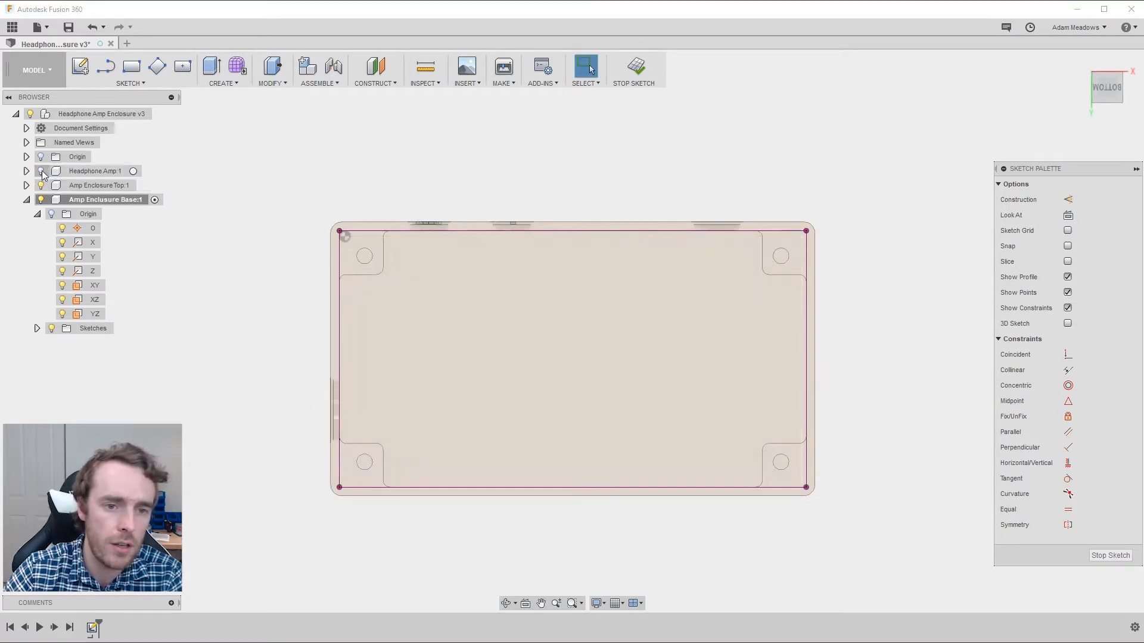
scroll(532, 405, "up", 2)
scroll(737, 313, "down", 1)
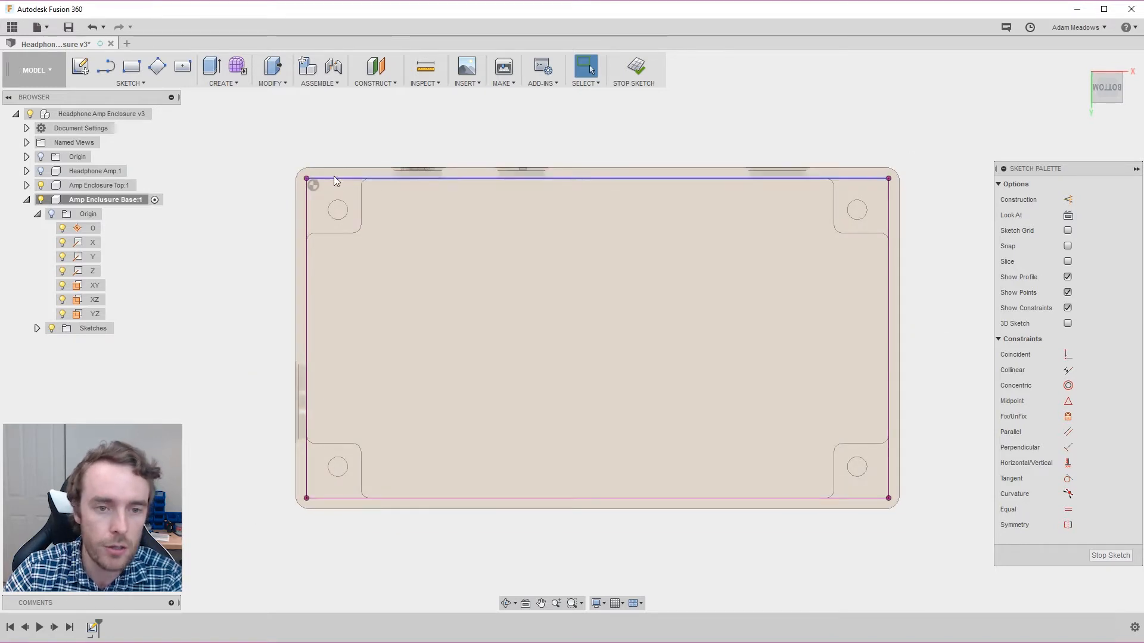
key("o")
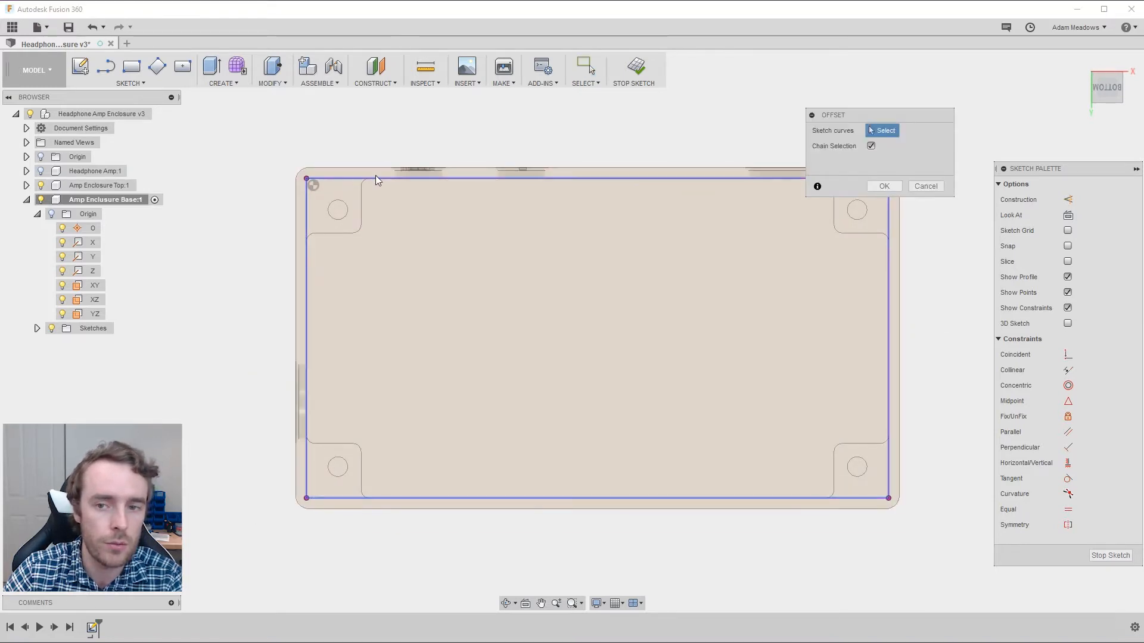
left_click(677, 179)
left_click_drag(841, 117, 823, 71)
left_click(887, 118)
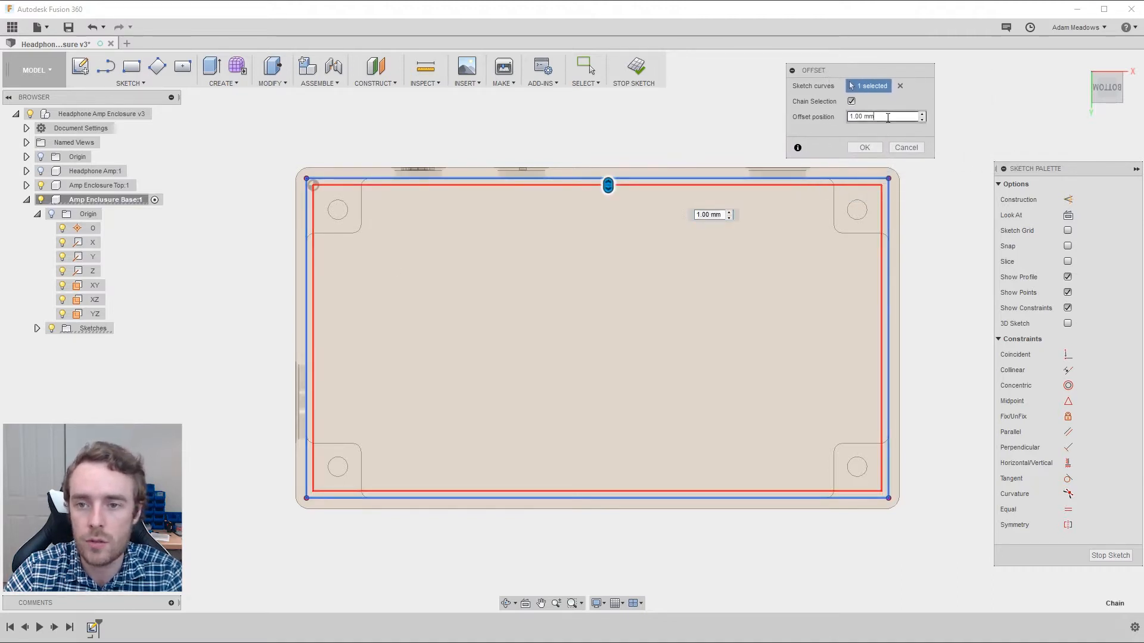
type("0.5")
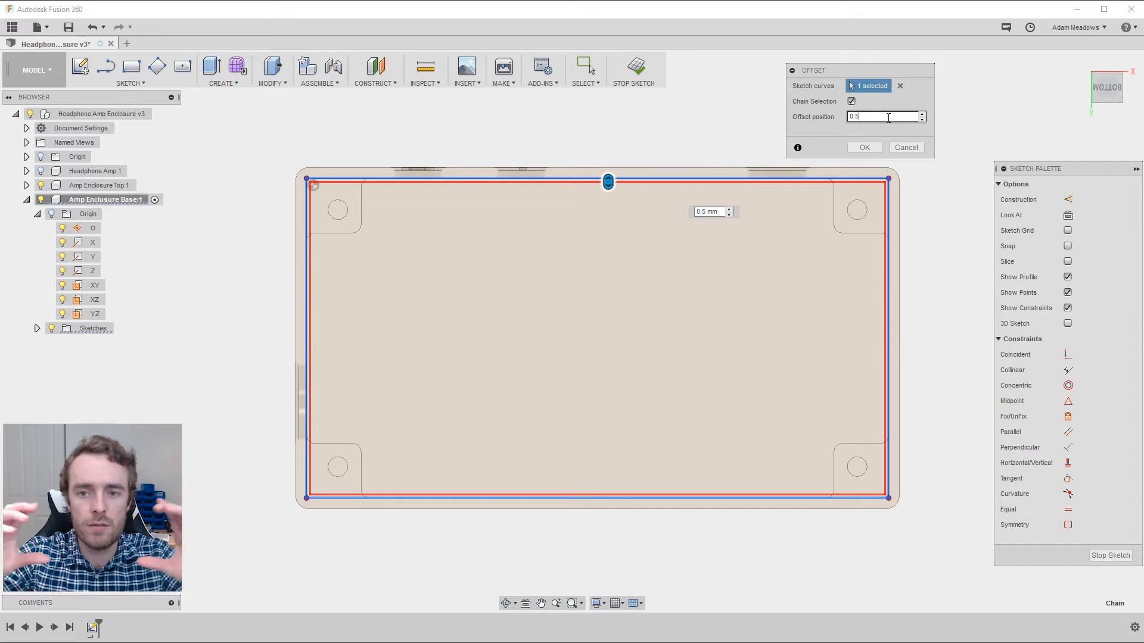
key("Return")
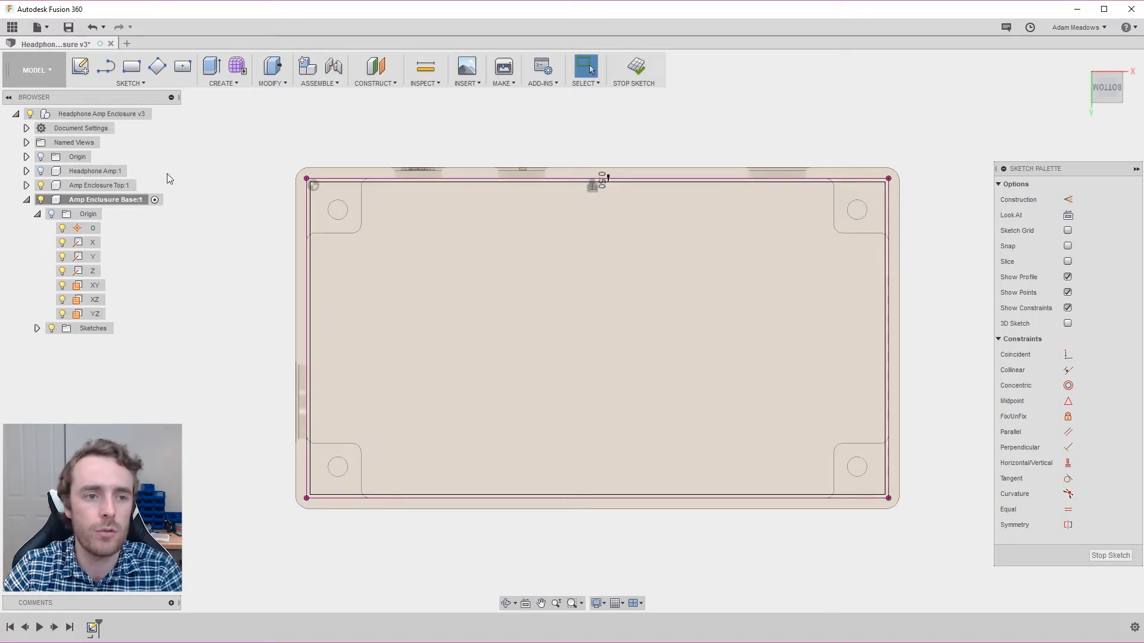
Hide the enclosure top, show the Headphone Amp component and project its four corner mounting holes into the sketch
left_click(41, 186)
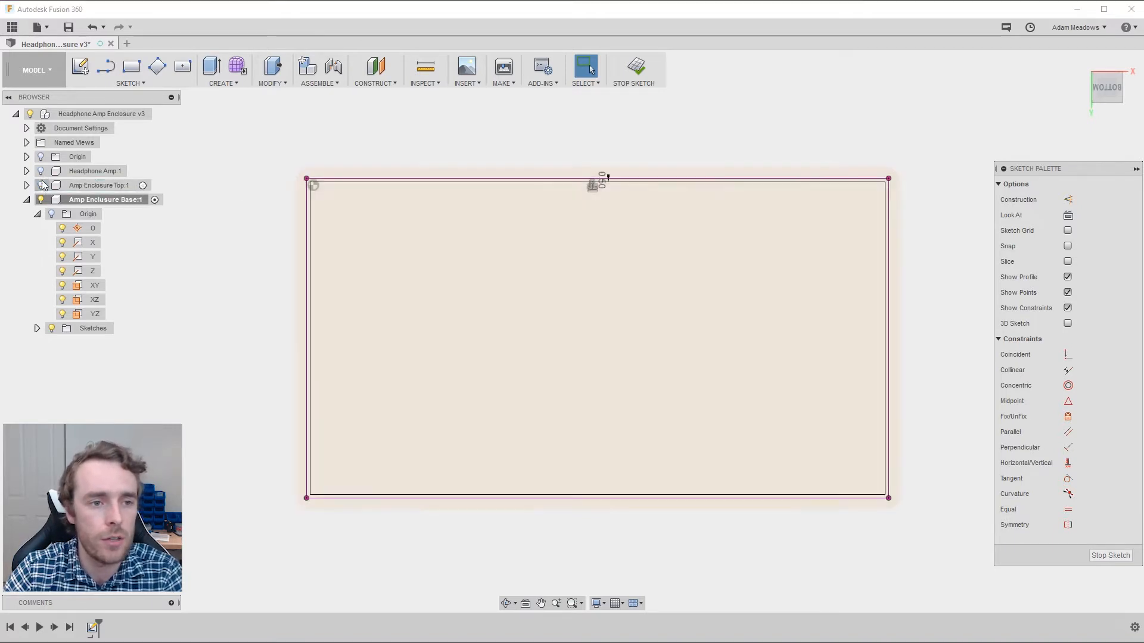
left_click(41, 171)
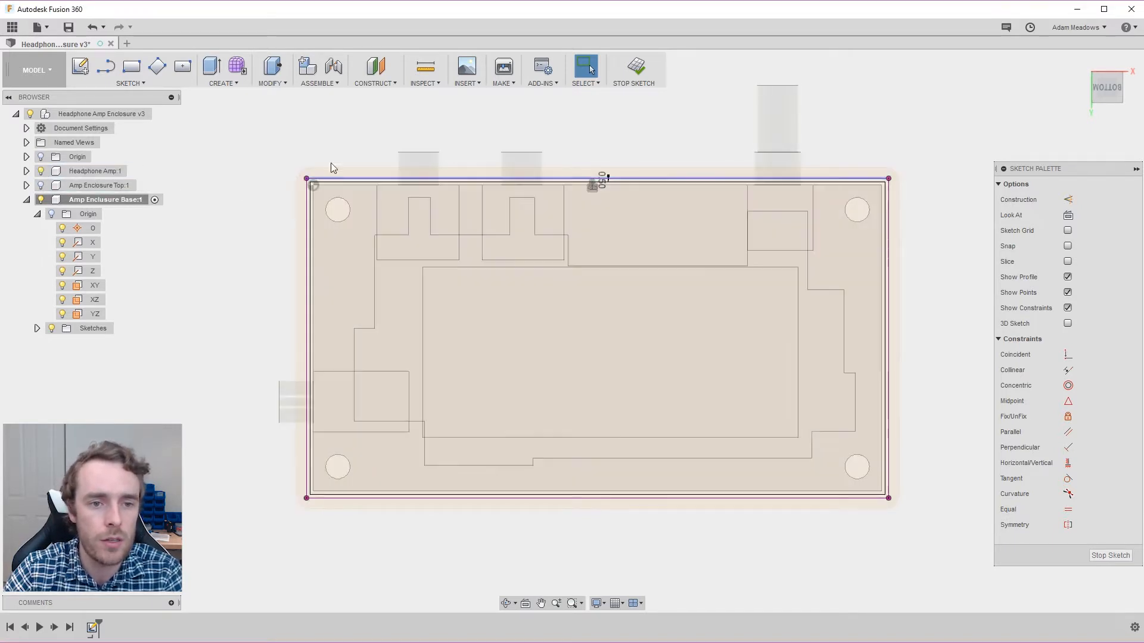
key("p")
left_click(345, 201)
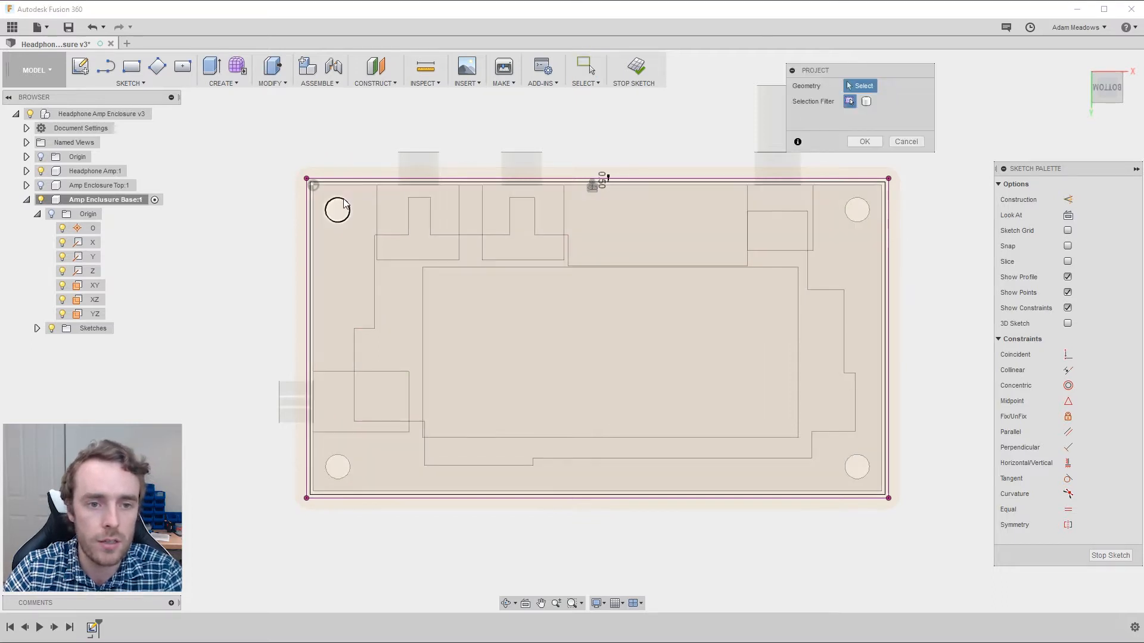
left_click(855, 206)
left_click(858, 467)
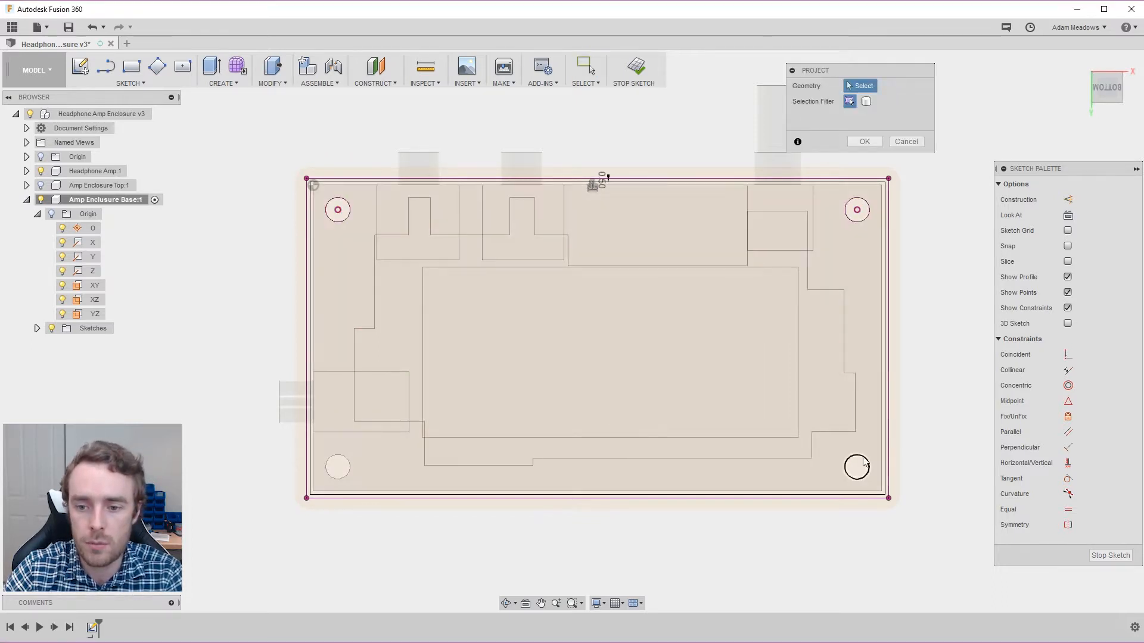
left_click(337, 464)
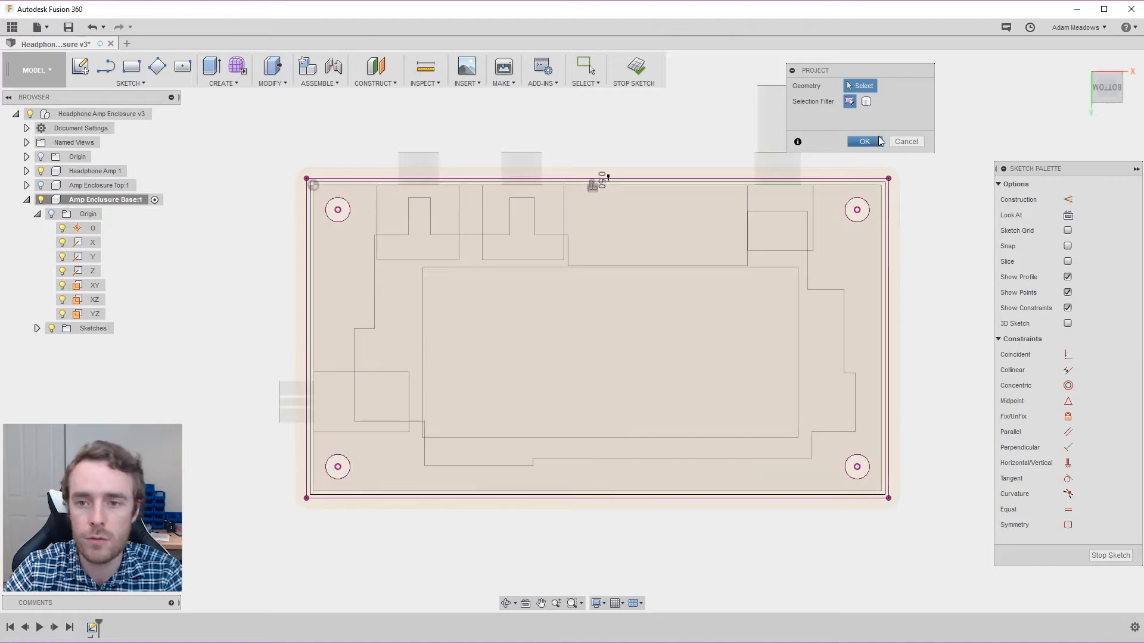
left_click(864, 141)
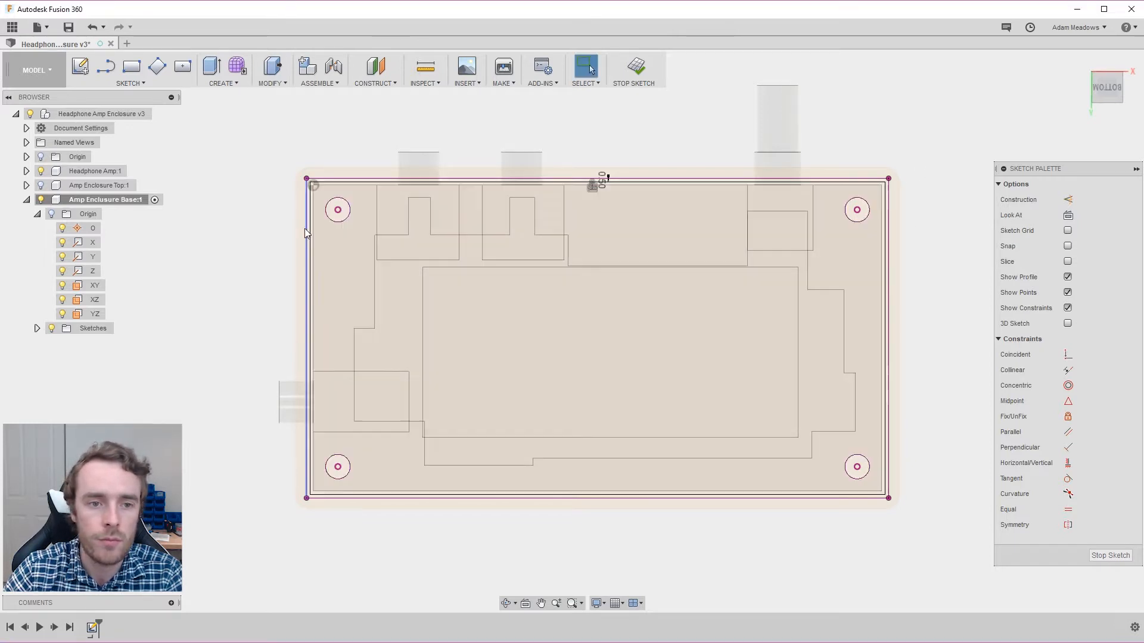
Select the inner offset rectangle without the four hole circles as the Extrude profile, and show the Headphone Amp for reference
left_click(40, 186)
left_click(41, 171)
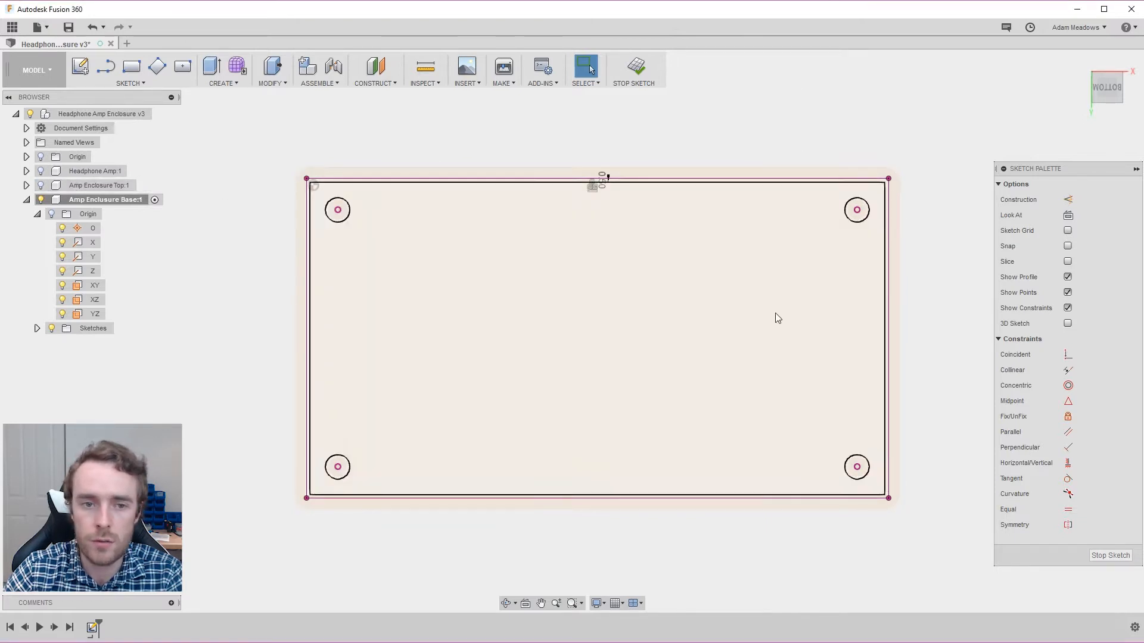
key("e")
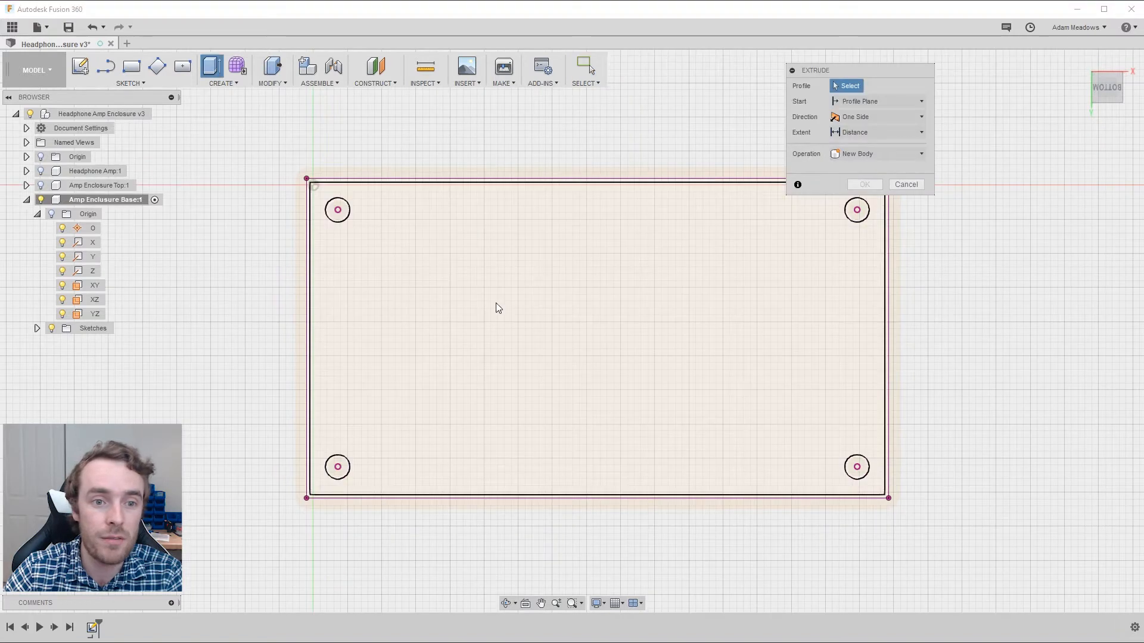
left_click(493, 301)
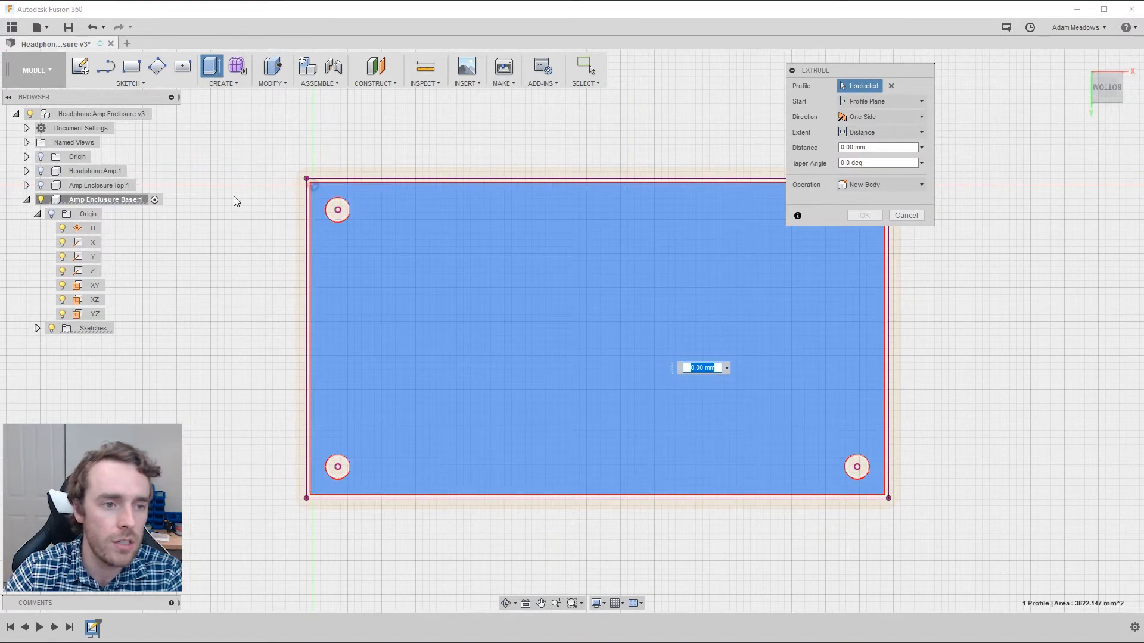
left_click(40, 186)
left_click(41, 185)
left_click(41, 171)
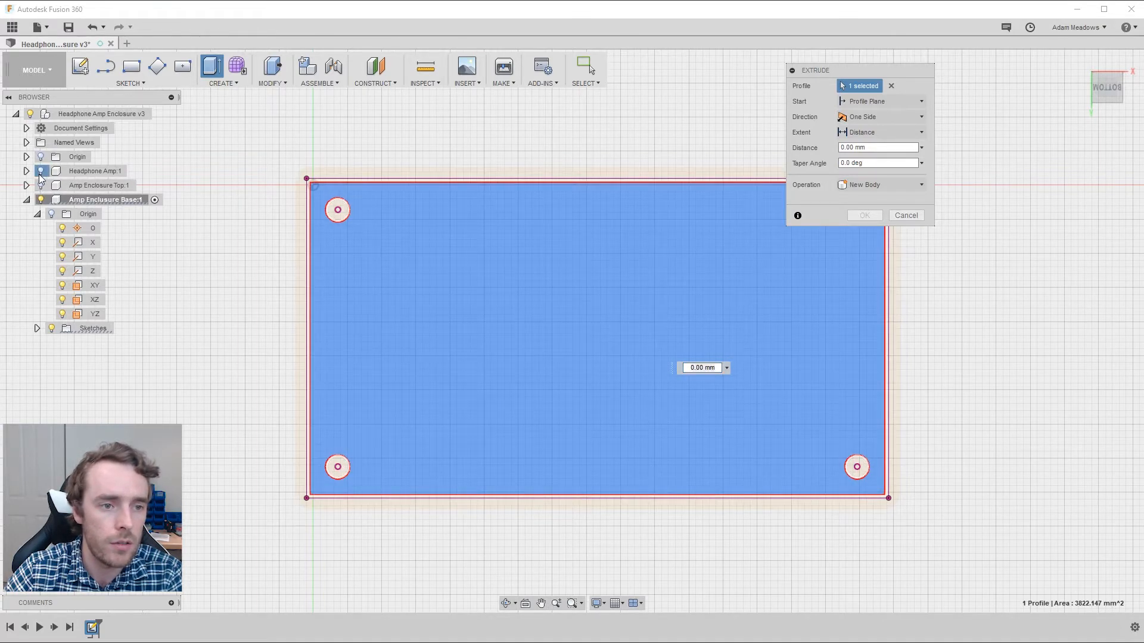
Set the base profile's Extrude extent to To Object, targeting the lowest face on the underside of the Headphone Amp
middle_click_drag(334, 204, 327, 294, "shift")
scroll(436, 314, "up", 4)
middle_click_drag(436, 314, 405, 316, "shift")
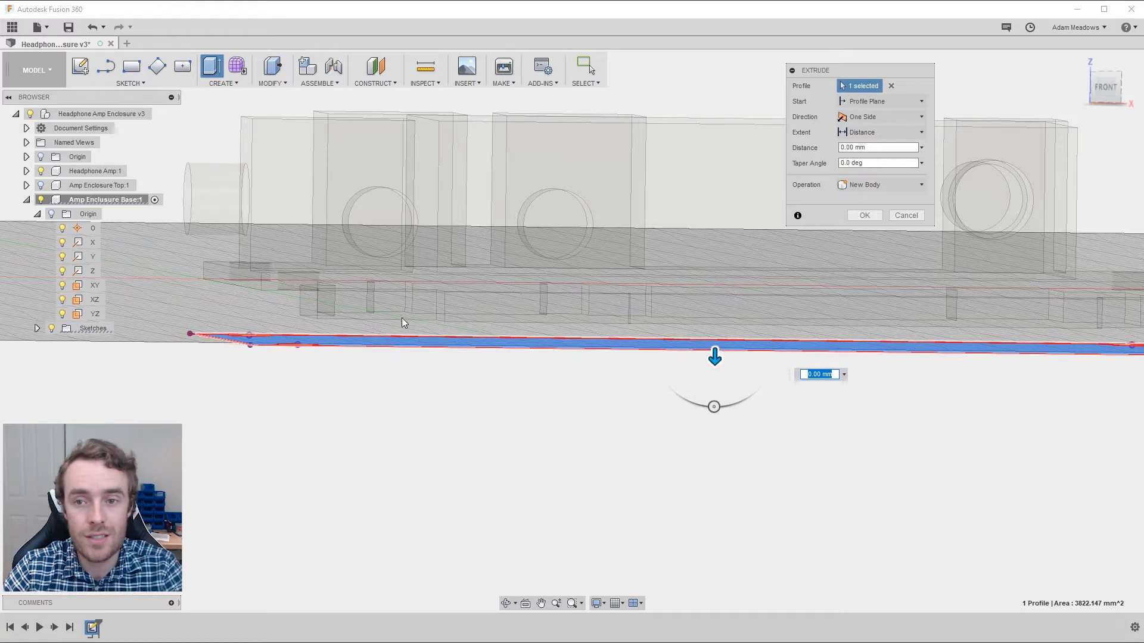
left_click(867, 132)
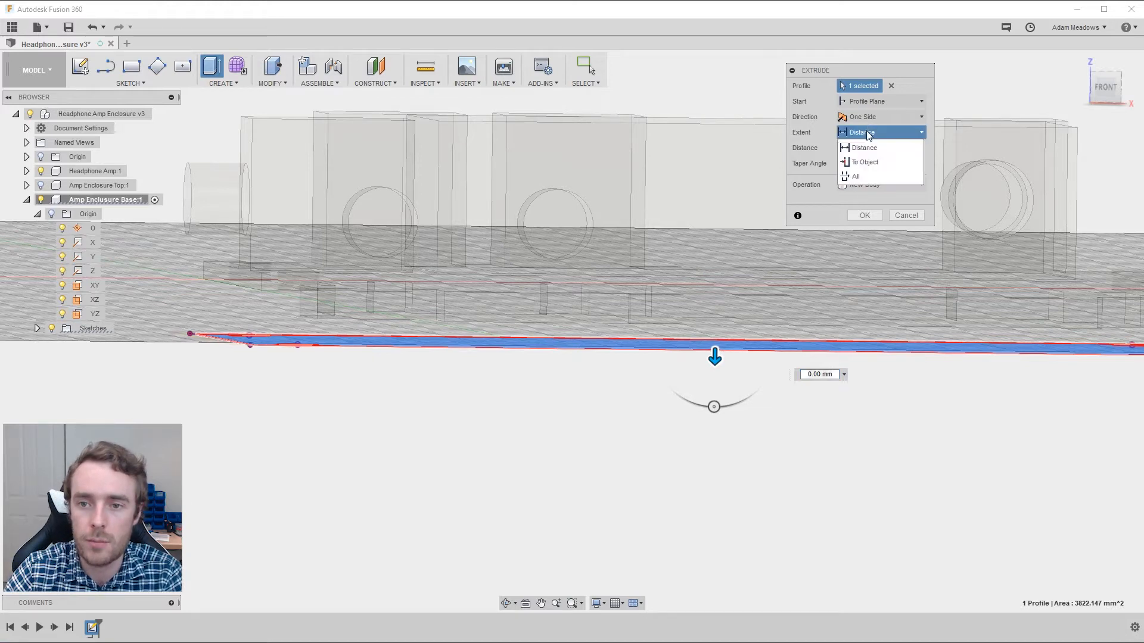
left_click(865, 162)
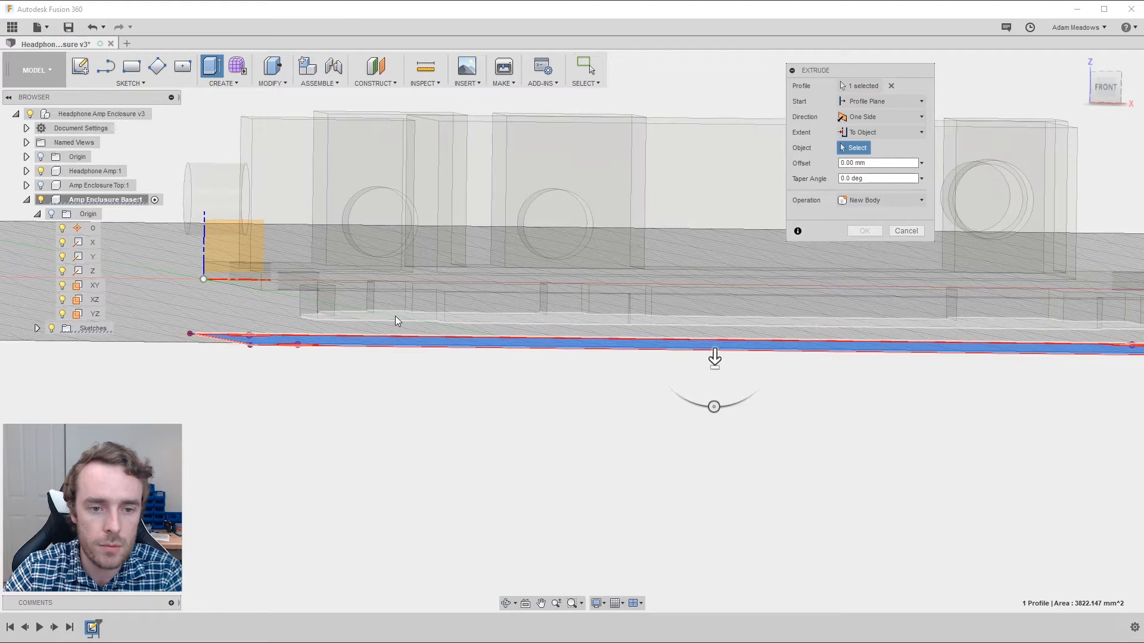
left_click(395, 318)
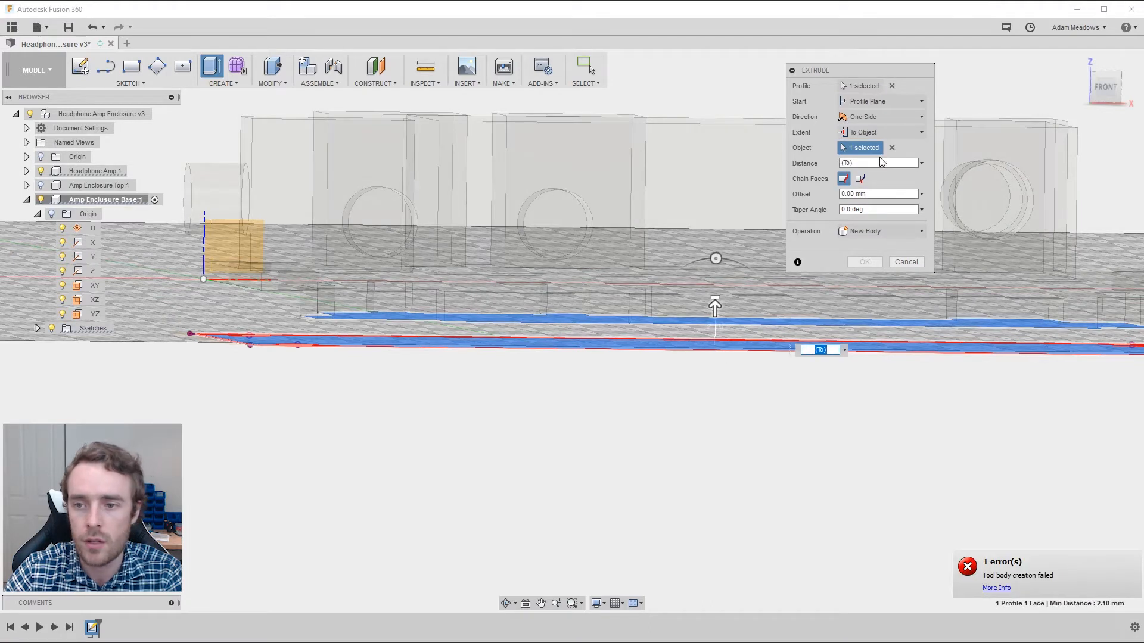
Extend the target face, set the extrusion's offset to 0.5 mm and create the base plate as a new body
left_click(861, 179)
left_click(875, 195)
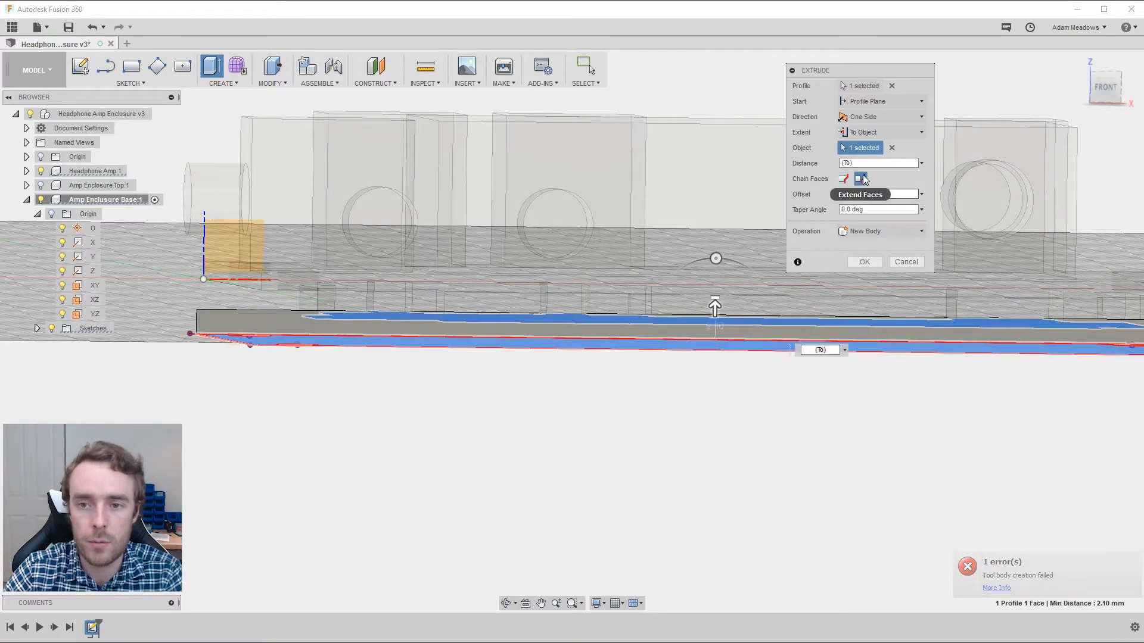
double_click(868, 195)
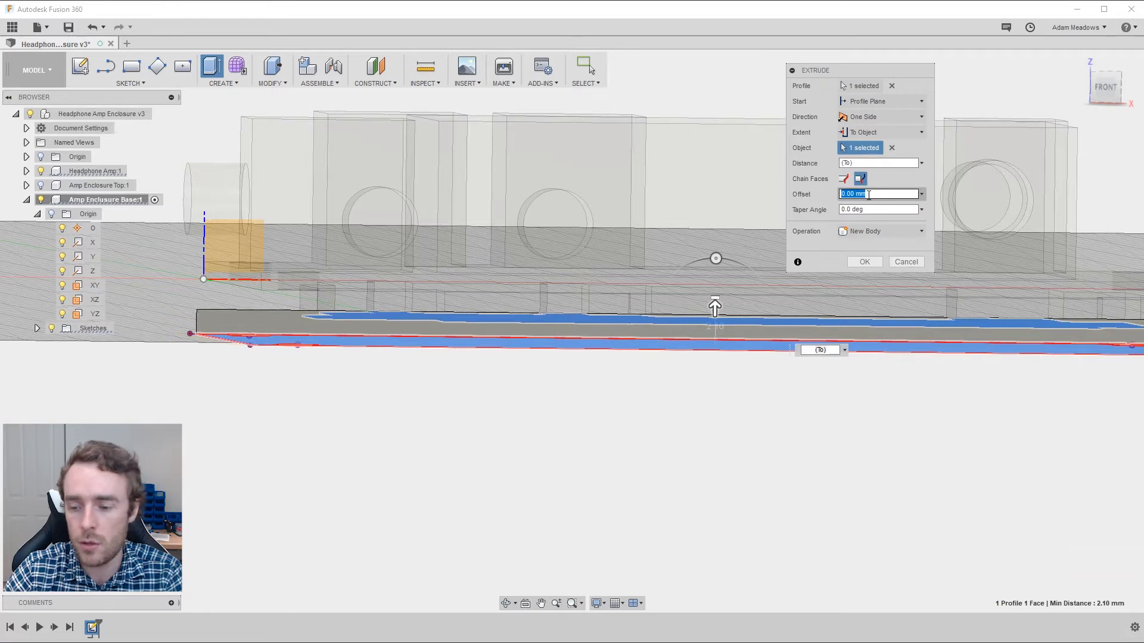
type("5")
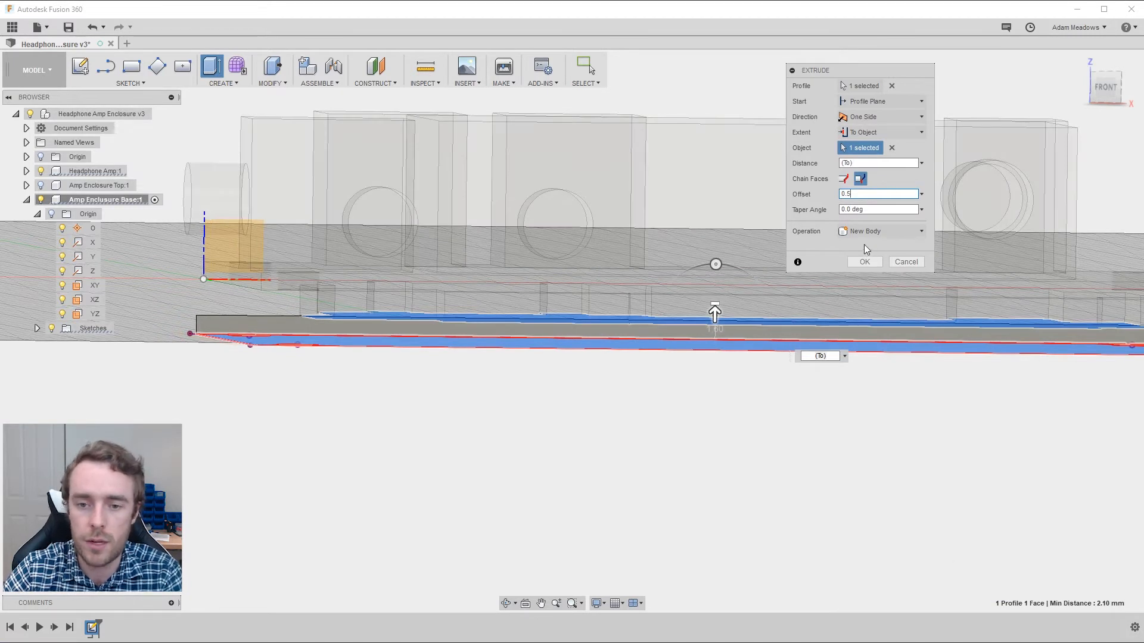
left_click(866, 231)
left_click(870, 231)
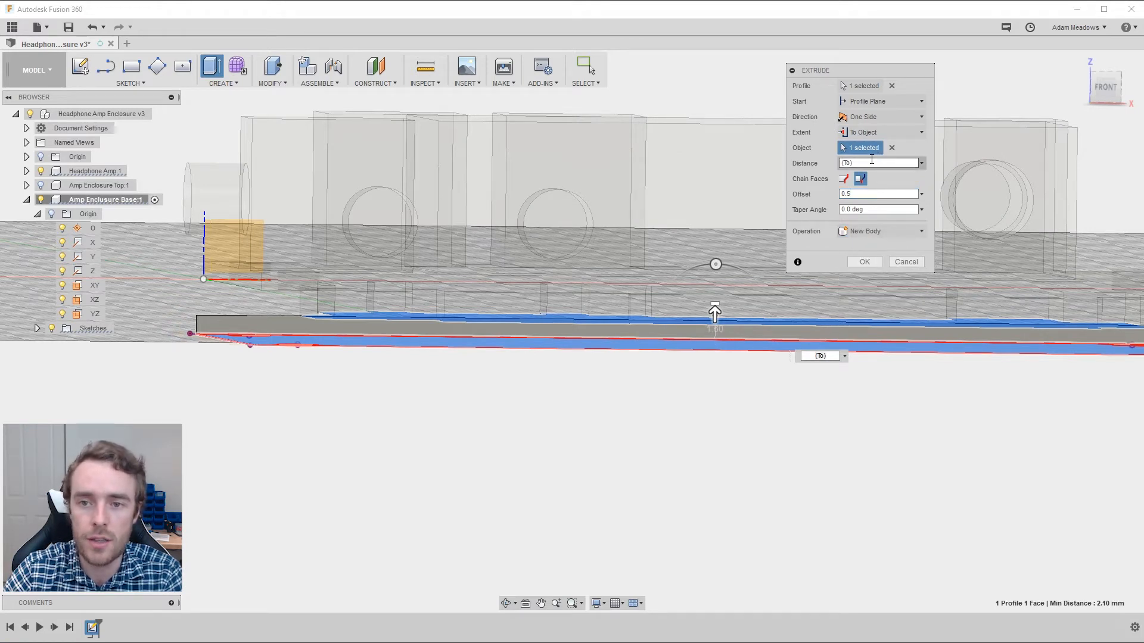
left_click(865, 262)
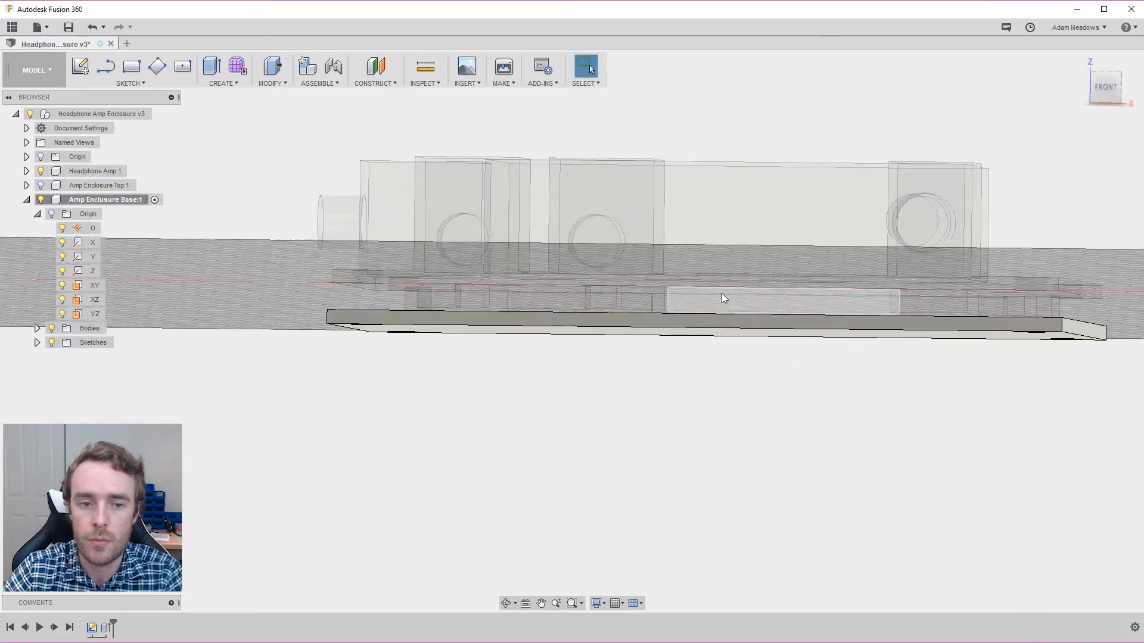
Start a new sketch on the upper face of the base plate
middle_click_drag(403, 392, 358, 346, "shift")
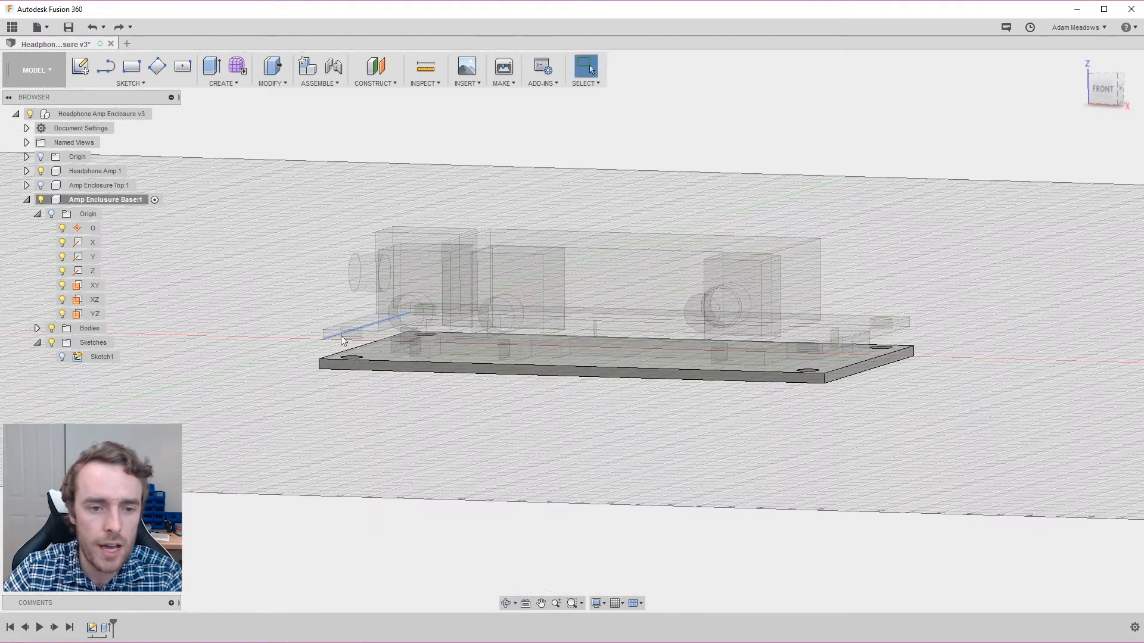
scroll(351, 355, "up", 3)
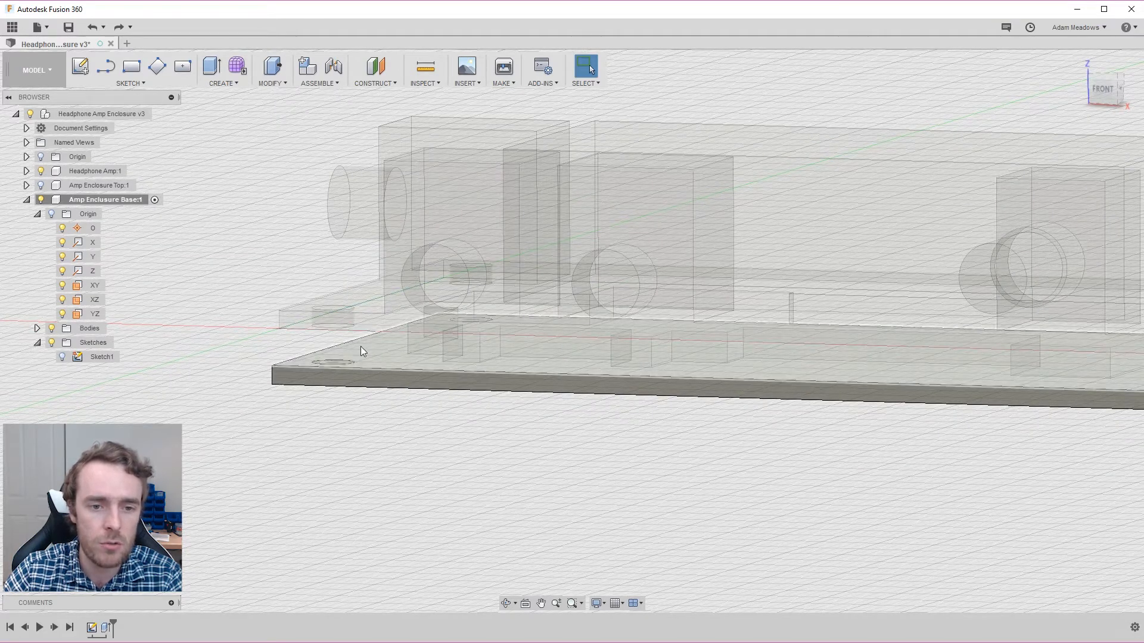
scroll(565, 355, "down", 3)
middle_click_drag(650, 332, 646, 370, "shift")
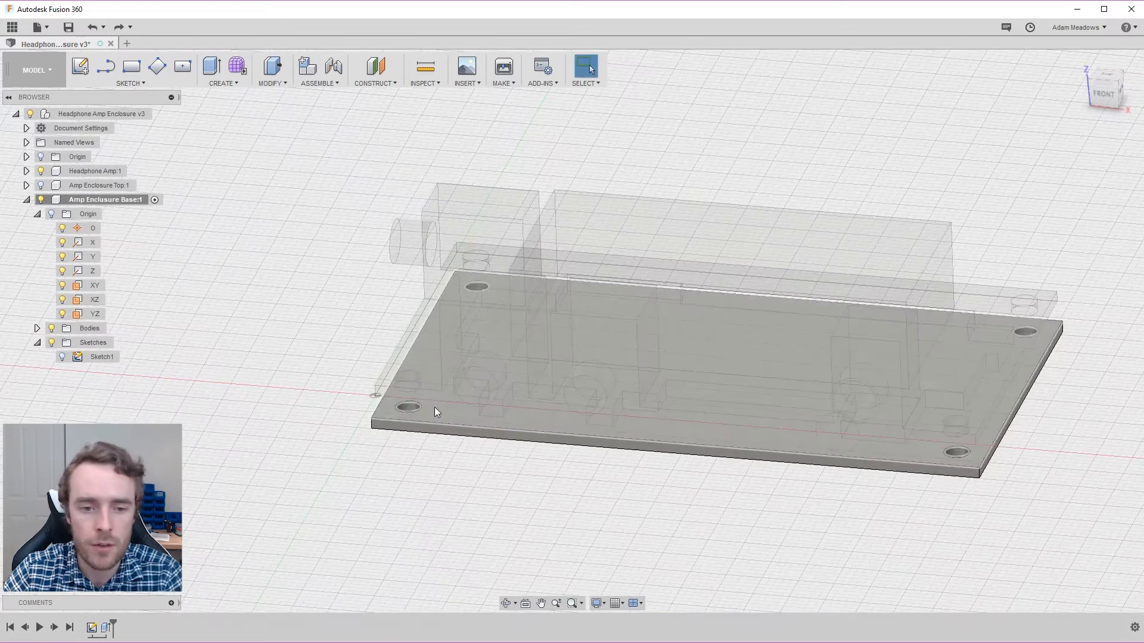
left_click(435, 406)
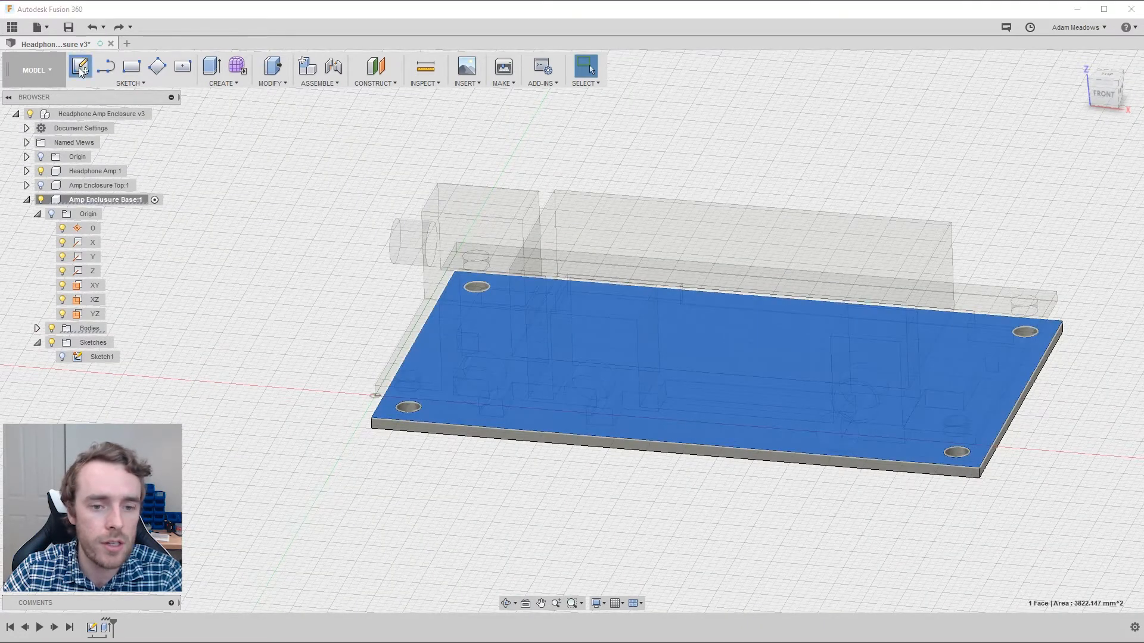
left_click(79, 66)
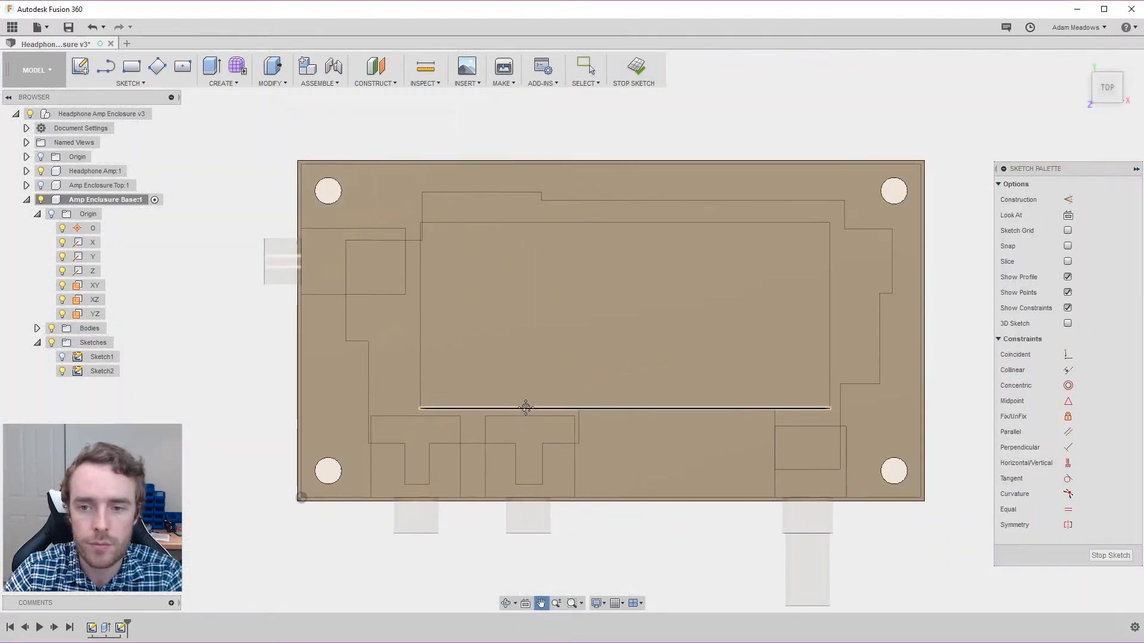
Project the base plate's upper face, including its outline and four corner holes, into the new sketch
mouse_move(449, 369)
middle_mouse_down("shift")
mouse_move(429, 384)
mouse_move(437, 295)
mouse_move(381, 327)
mouse_move(360, 380)
middle_mouse_up("shift")
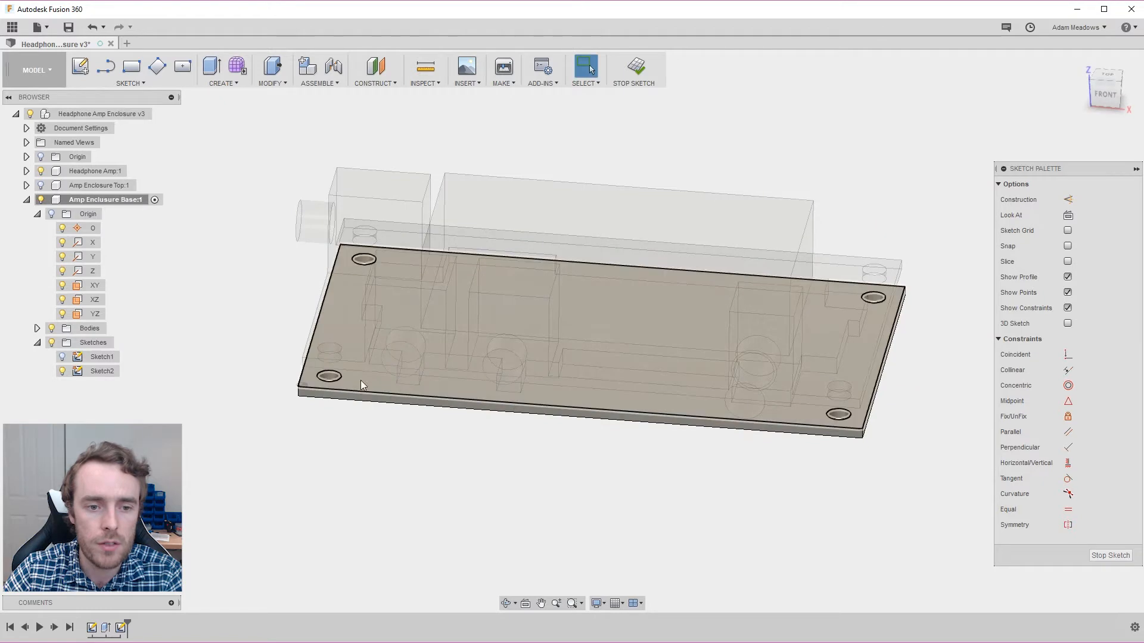
left_click(362, 384)
left_click(255, 352)
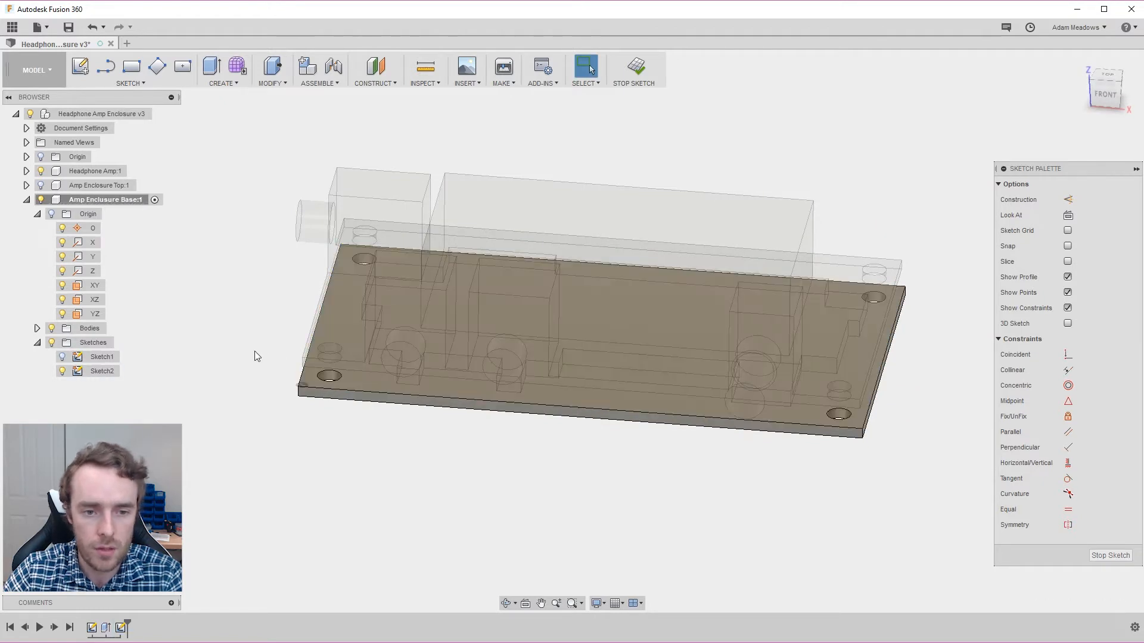
key("p")
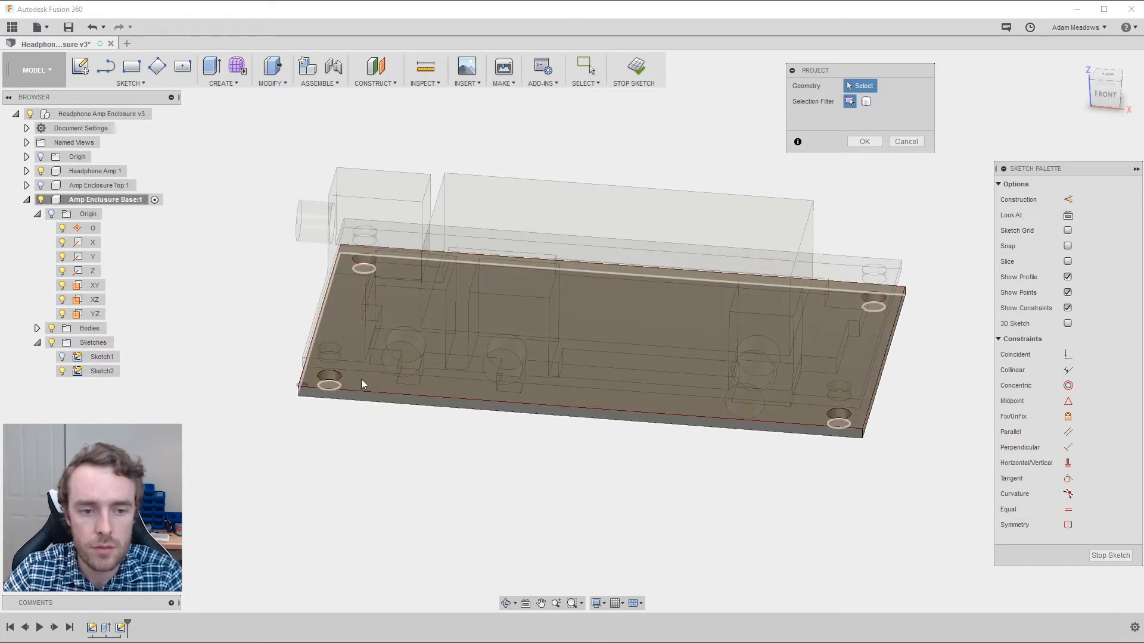
left_click(364, 382)
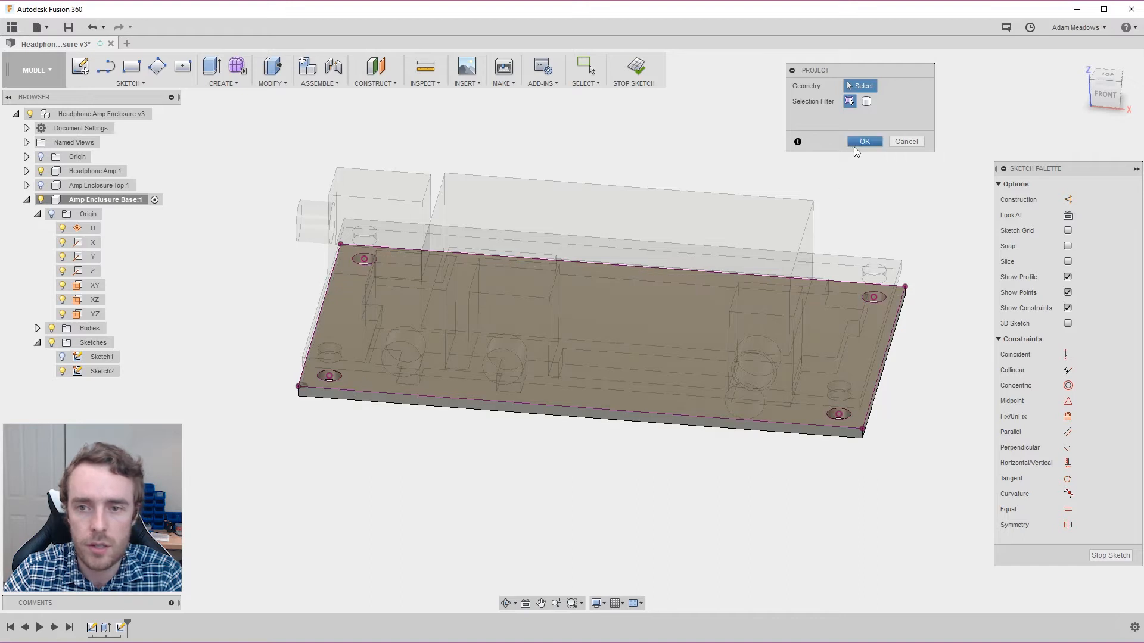
left_click(853, 144)
Examine how the base plate and its sketch sit relative to the enclosure top and the Headphone Amp component
left_click(44, 201)
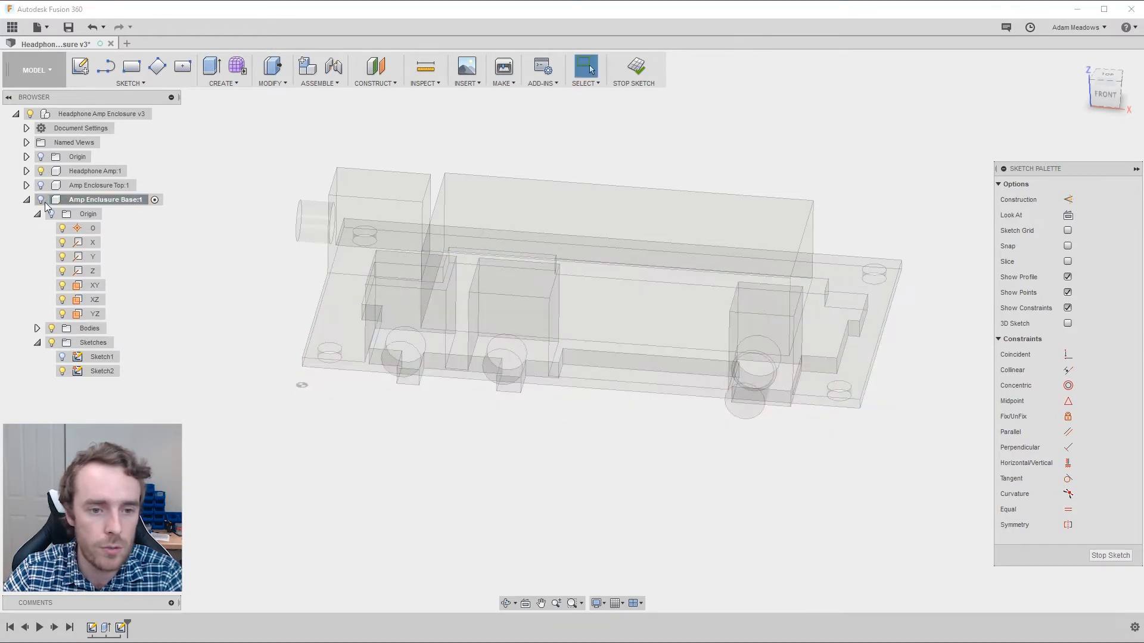
left_click(42, 201)
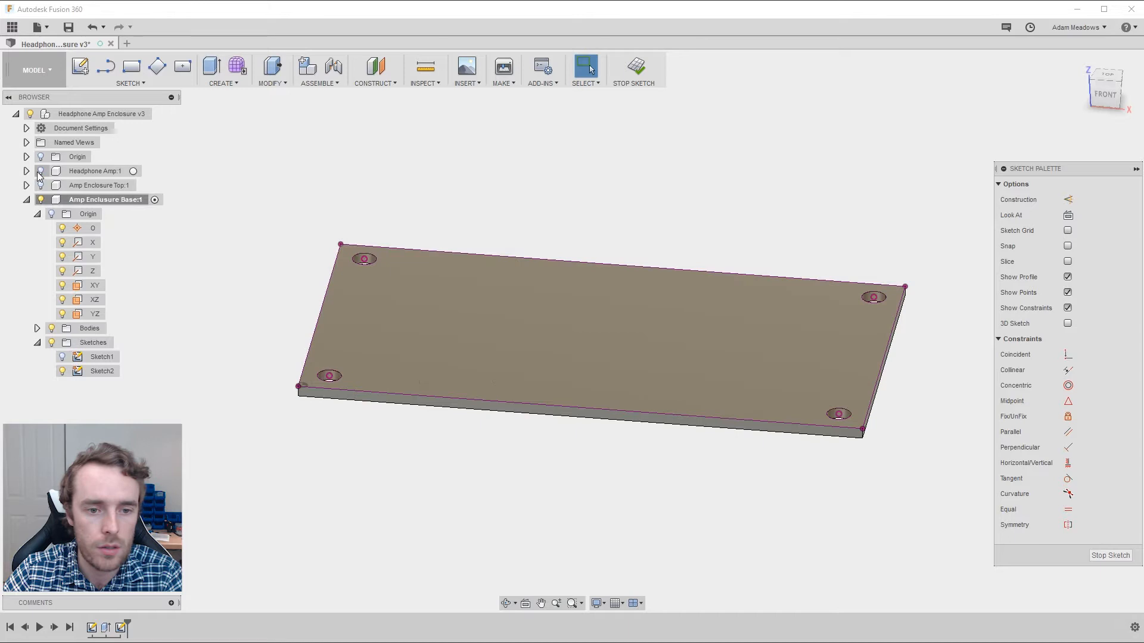
left_click(52, 328)
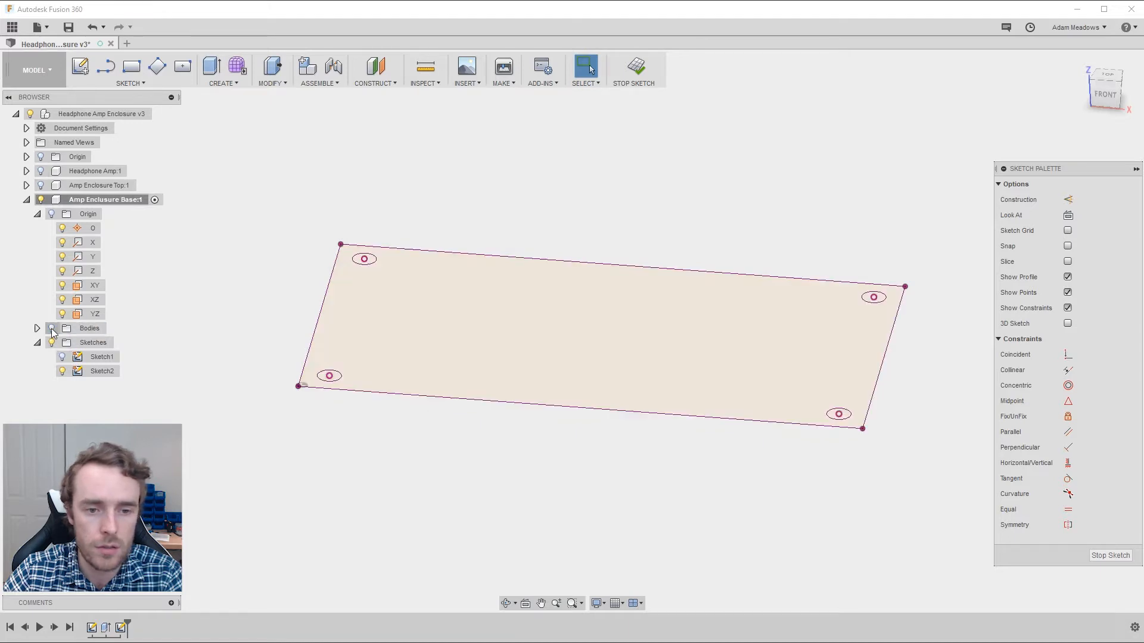
left_click(52, 329)
left_click(40, 185)
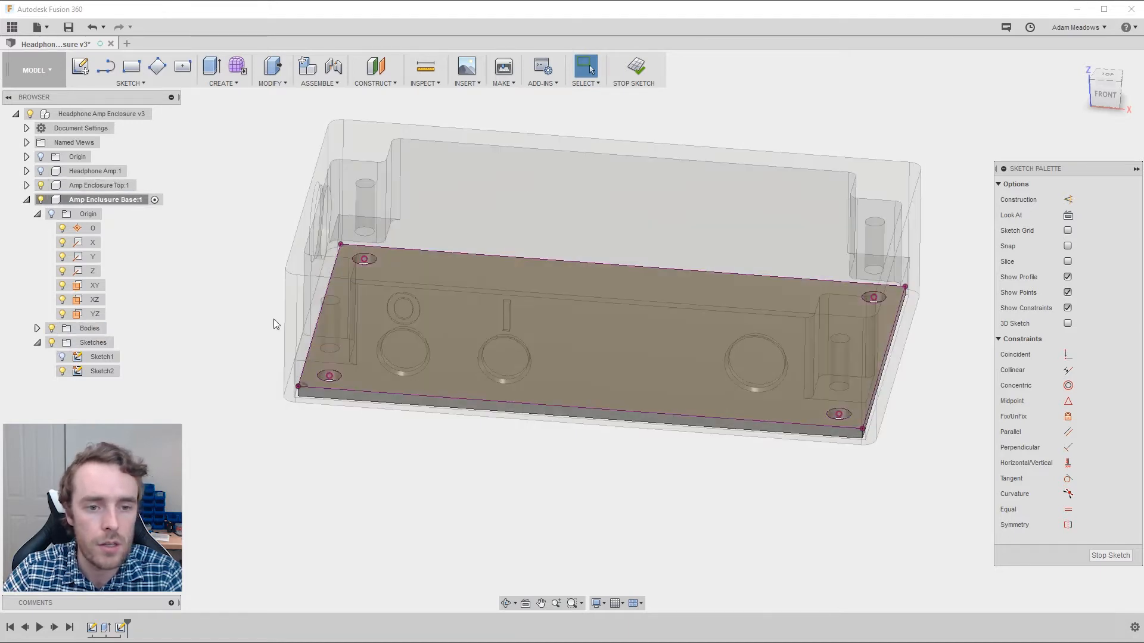
left_click(40, 185)
left_click(41, 186)
middle_click_drag(348, 320, 423, 292, "shift")
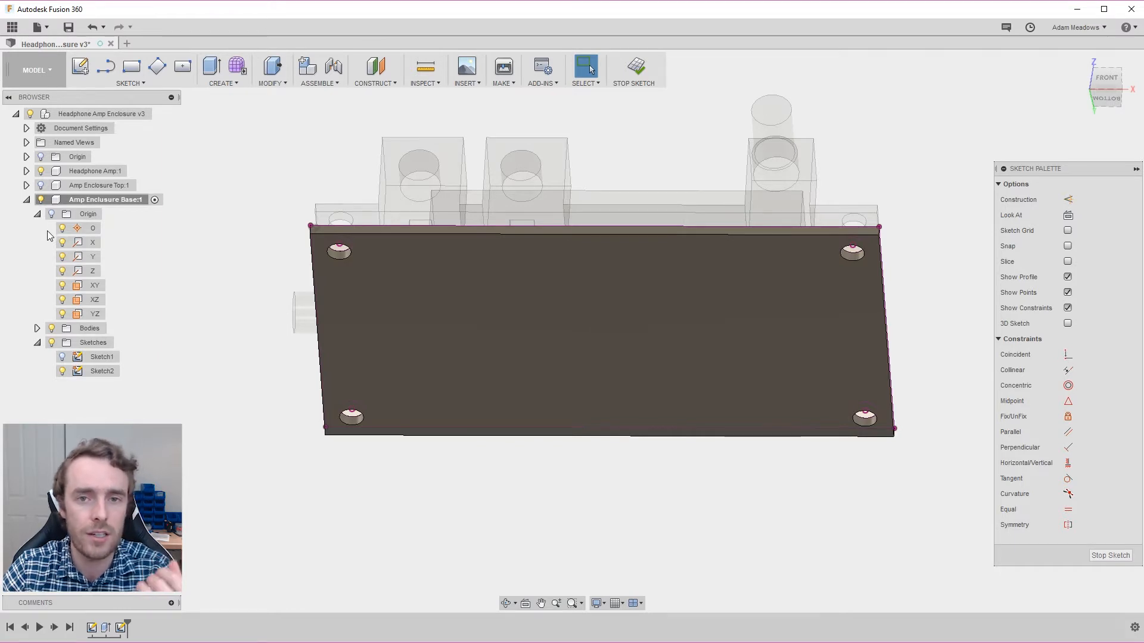
mouse_move(355, 319)
middle_mouse_down("shift")
mouse_move(377, 361)
mouse_move(294, 317)
middle_mouse_up("shift")
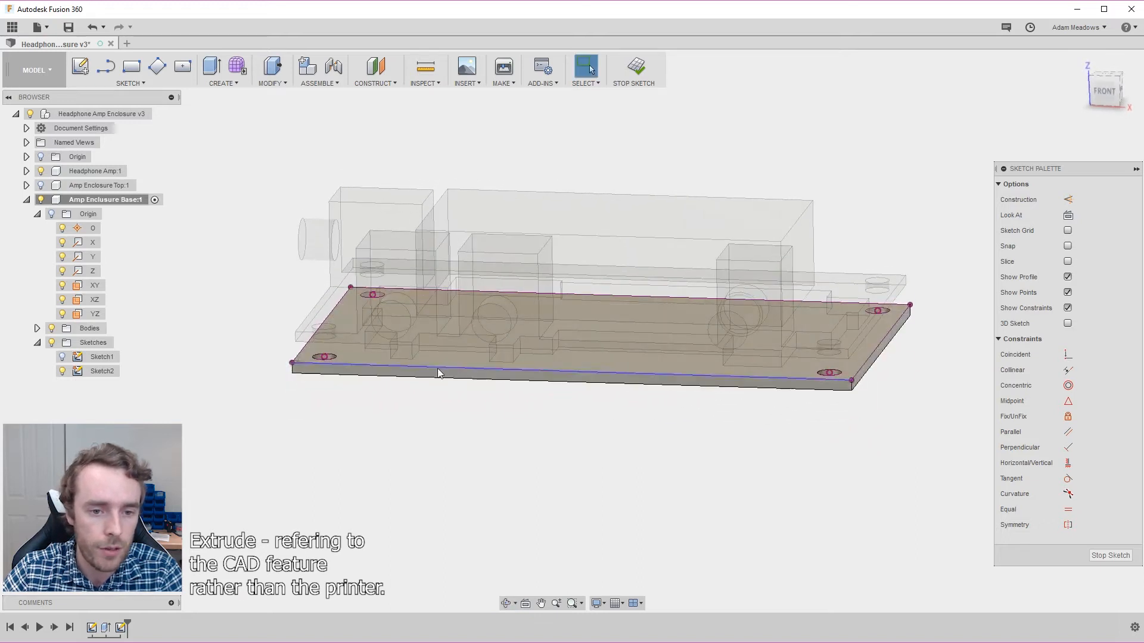
Hide the base's bodies and sketches, project the amp's stepped underside face, then show the sketches and hide the Headphone Amp
left_click(52, 343)
left_click(52, 344)
mouse_move(250, 340)
middle_mouse_down("shift")
mouse_move(449, 262)
mouse_move(452, 223)
mouse_move(359, 284)
middle_mouse_up("shift")
left_click(52, 343)
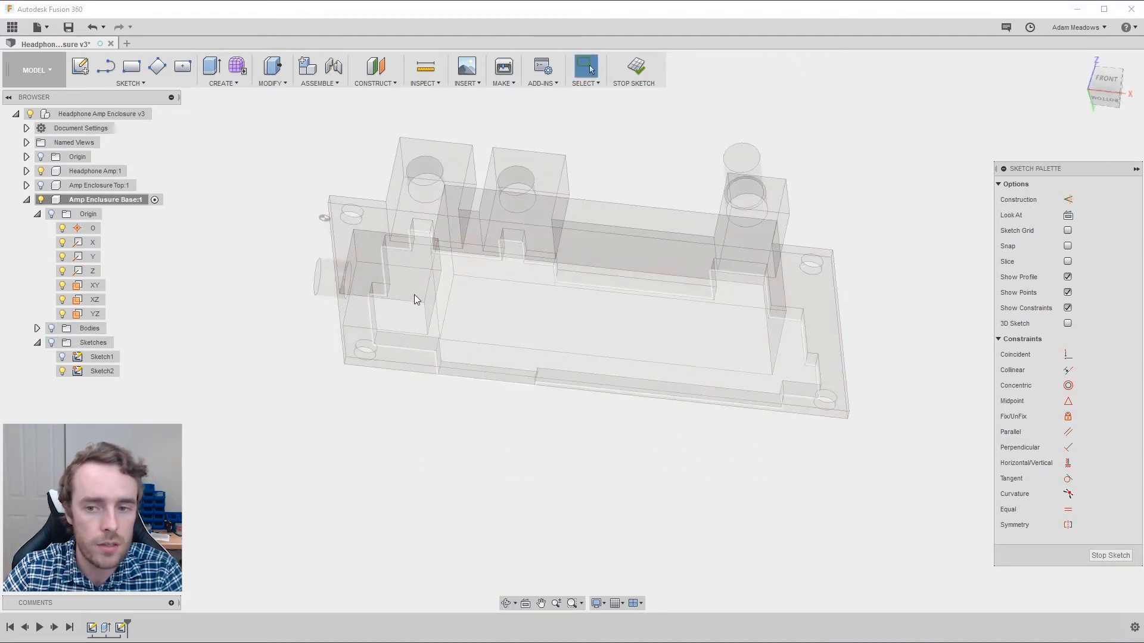
key("p")
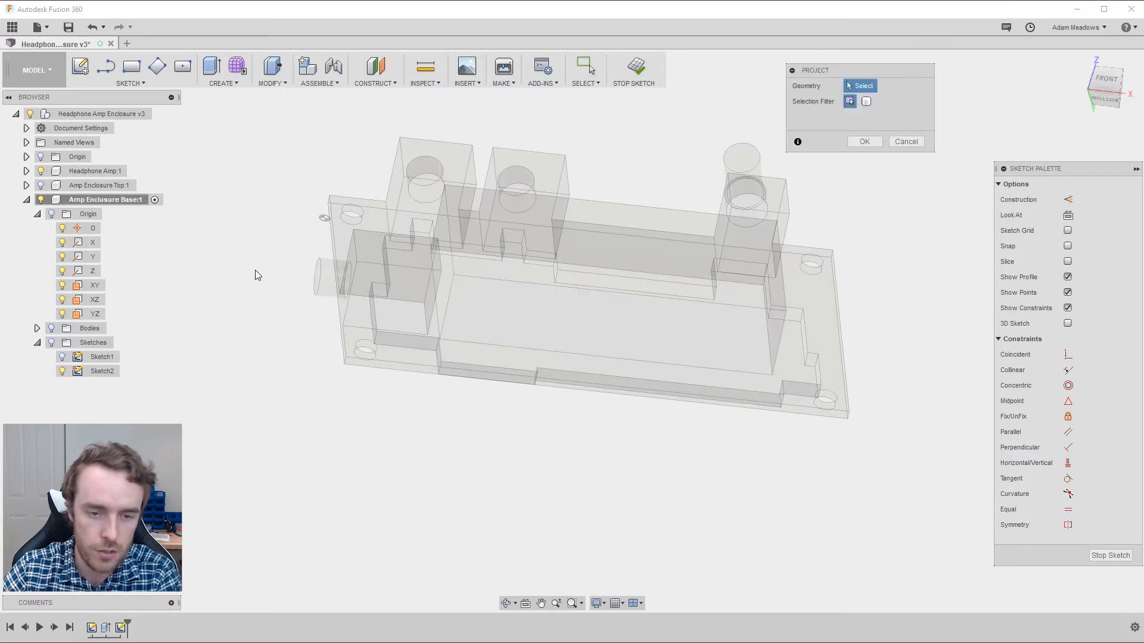
left_click(433, 309)
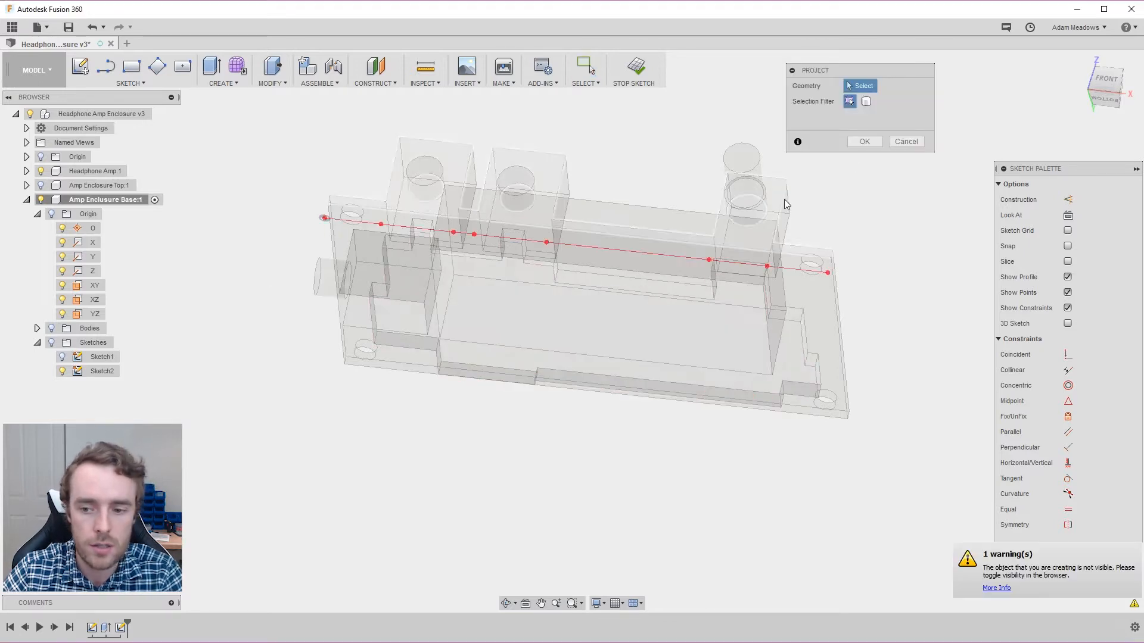
left_click(864, 142)
left_click(52, 342)
left_click(41, 171)
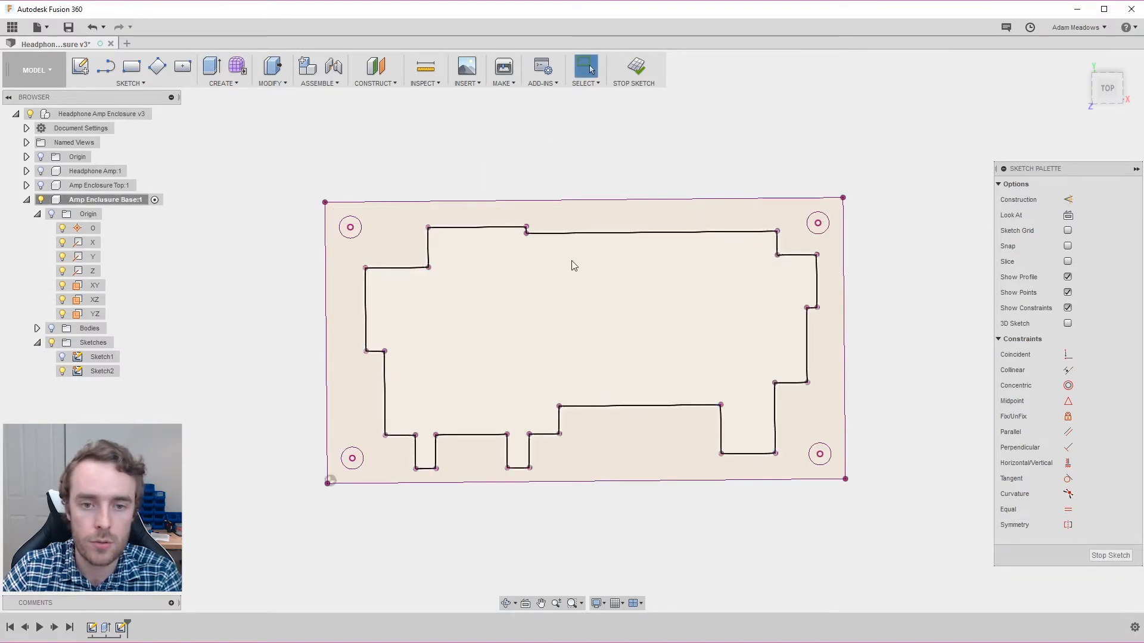
Offset the projected stepped underside outline outward by 1 mm
key("o")
left_click(567, 232)
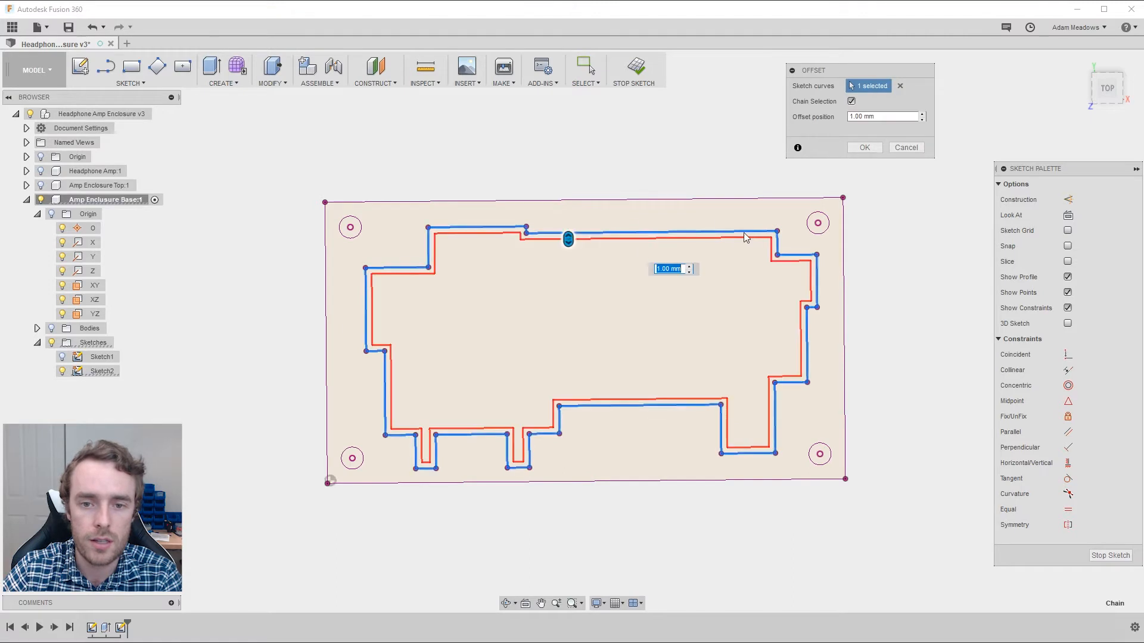
left_click(882, 117)
type("-1")
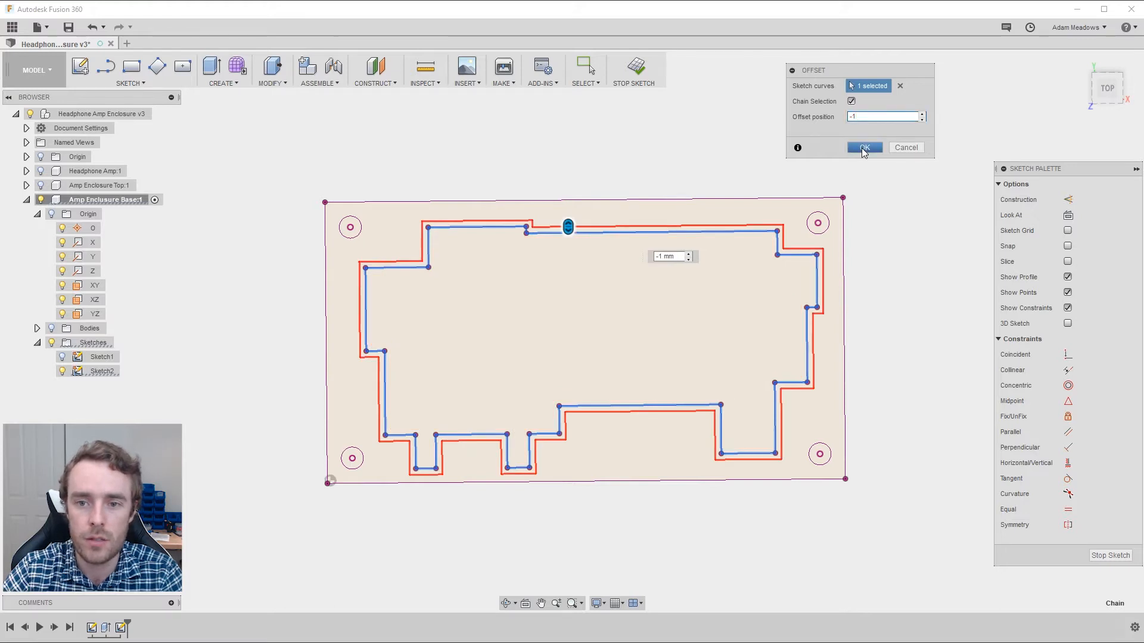
left_click(864, 148)
Show the base's bodies, select the sketch region outside the stepped outline as the Extrude profile, and show the Headphone Amp
middle_click_drag(626, 335, 622, 287, "shift")
left_click_drag(609, 309, 599, 310)
key("Escape")
left_click(51, 328)
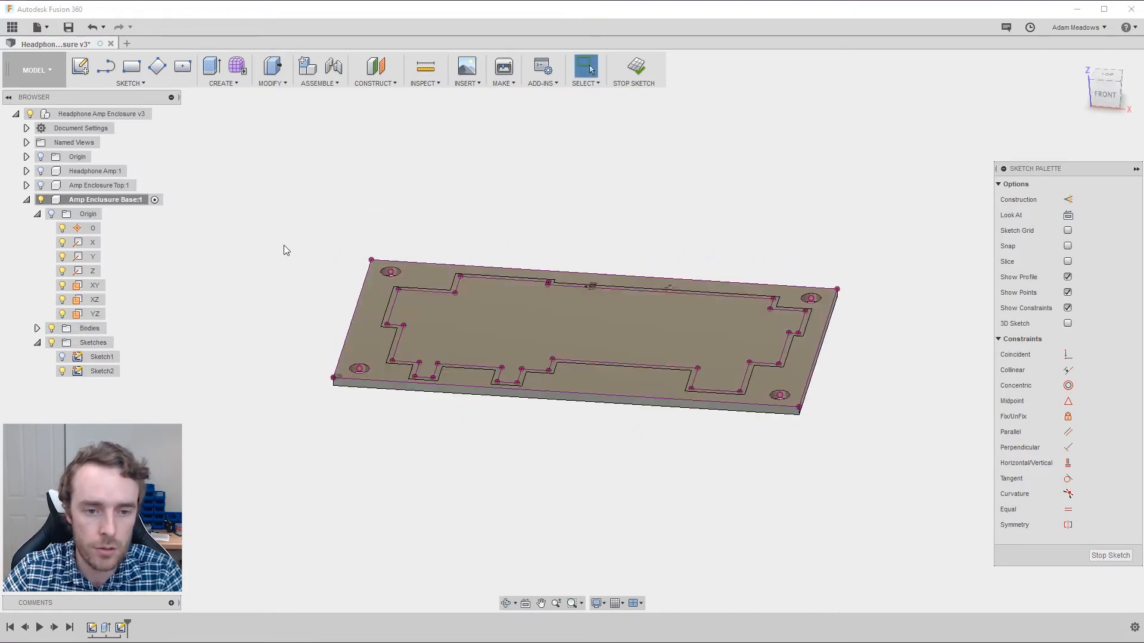
key("e")
left_click(369, 330)
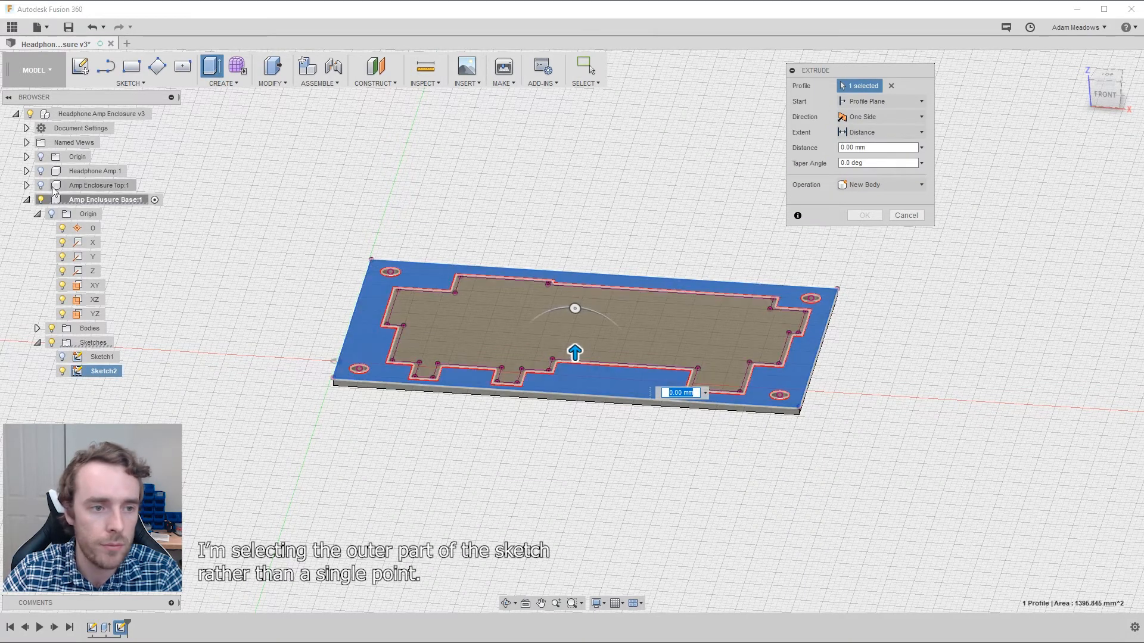
left_click(40, 171)
middle_click_drag(238, 268, 693, 192, "shift")
Extrude the region outside the stepped outline up to the circuit board's underside face, using To Object extent with Extend Faces
left_click(869, 132)
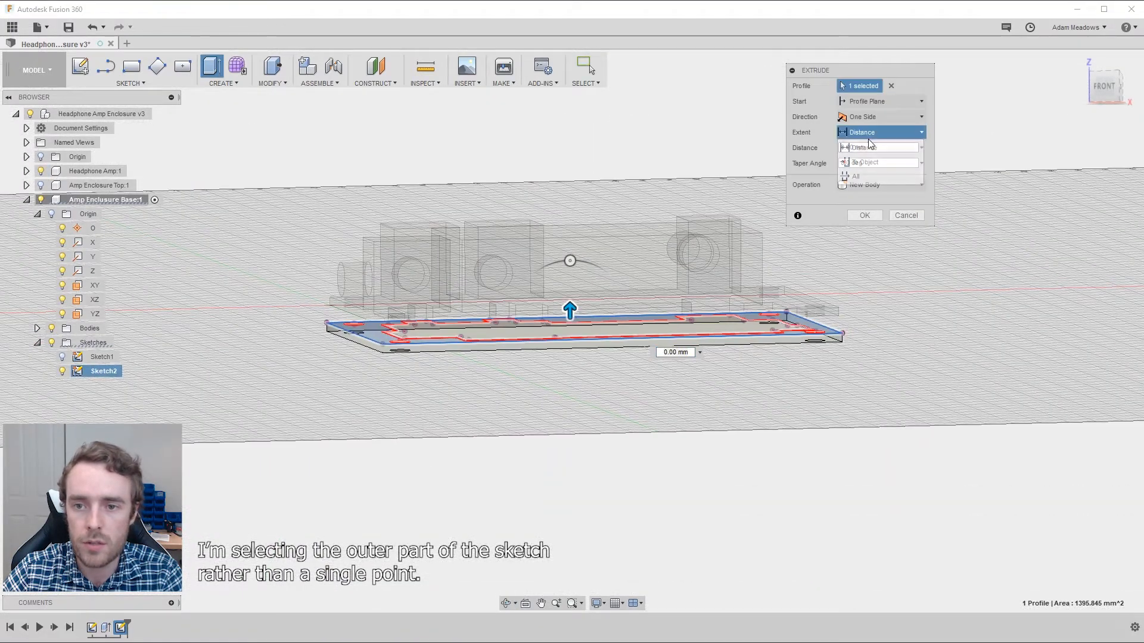
left_click(868, 163)
middle_click_drag(364, 125, 368, 166, "shift")
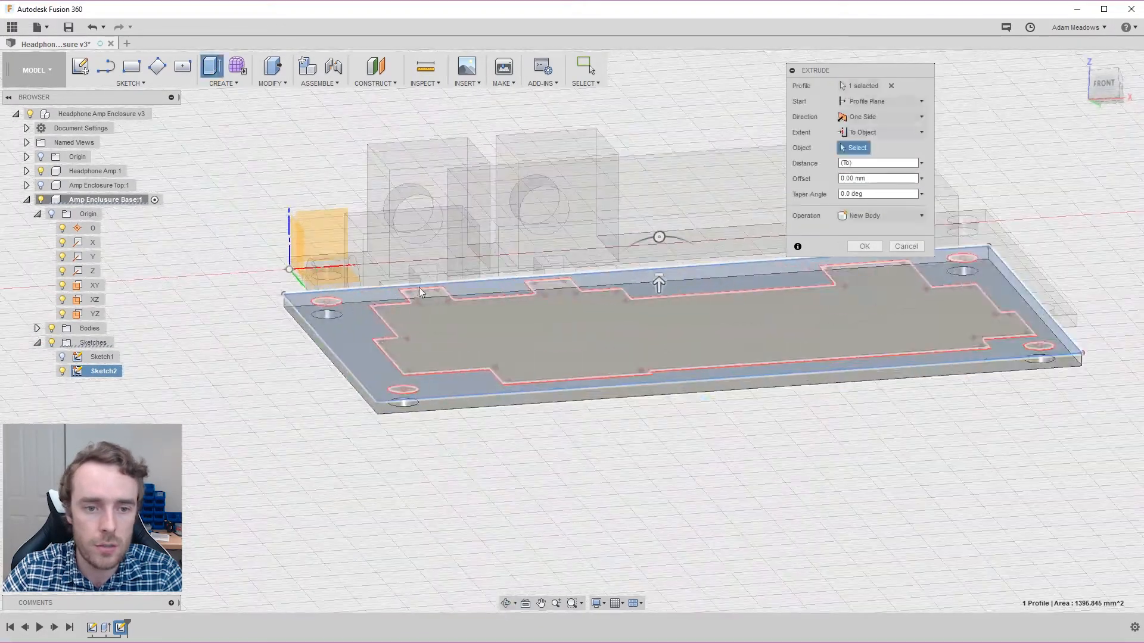
scroll(343, 276, "up", 5)
left_click(370, 280)
middle_click_drag(369, 283, 774, 209, "shift")
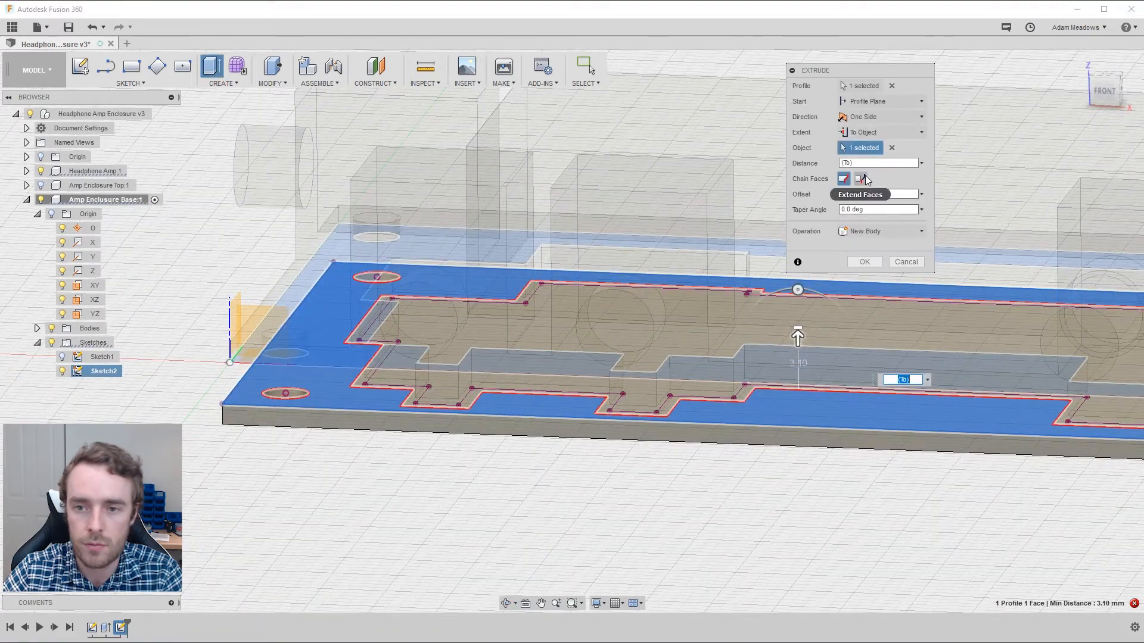
left_click(860, 178)
left_click(863, 262)
Show the enclosure top and examine how the raised base fits inside it, including the screw holes on the underside
middle_click_drag(862, 265, 714, 307, "shift")
scroll(713, 307, "up", 2)
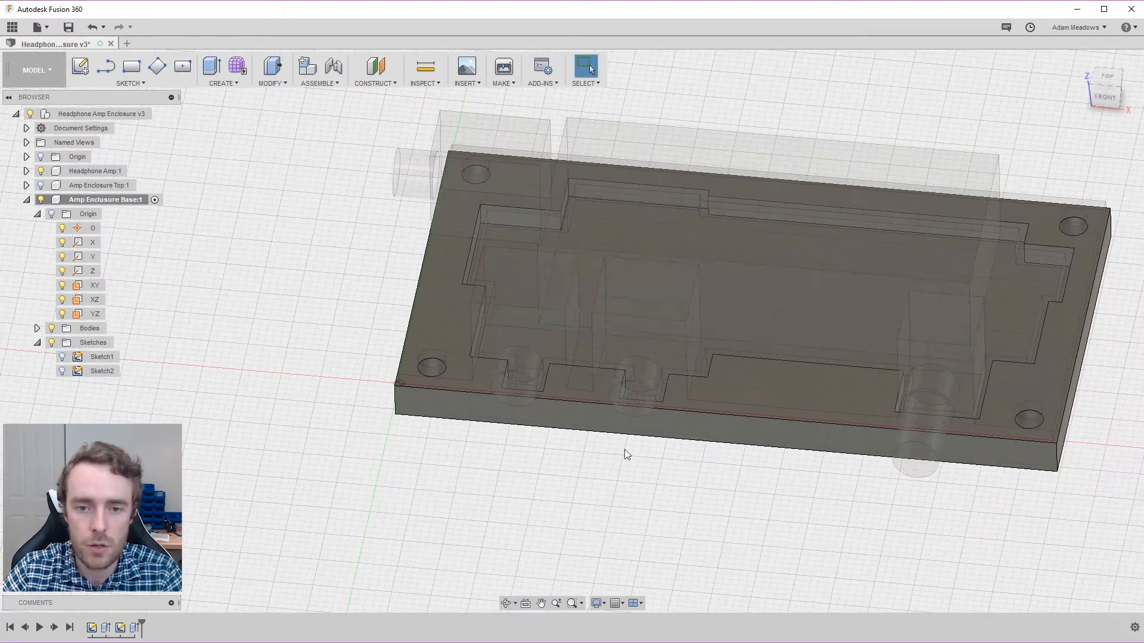
scroll(636, 283, "up", 1)
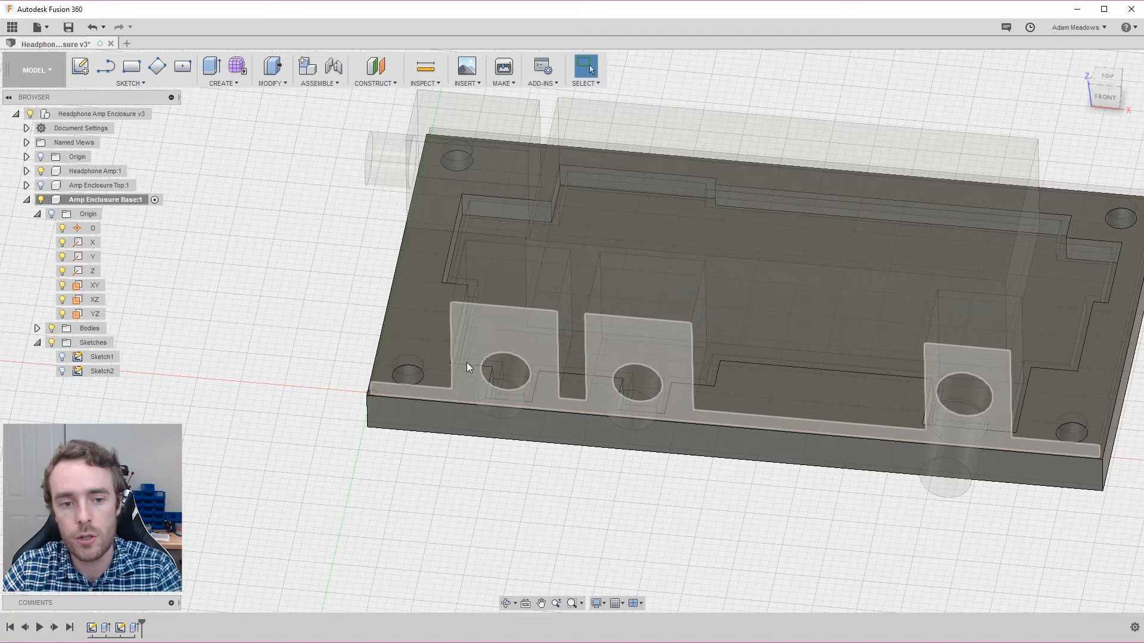
mouse_move(408, 387)
middle_mouse_down("shift")
mouse_move(405, 399)
mouse_move(419, 391)
mouse_move(403, 365)
mouse_move(402, 391)
mouse_move(387, 369)
mouse_move(443, 357)
mouse_move(417, 390)
middle_mouse_up("shift")
left_click(41, 172)
middle_click_drag(745, 397, 774, 414, "shift")
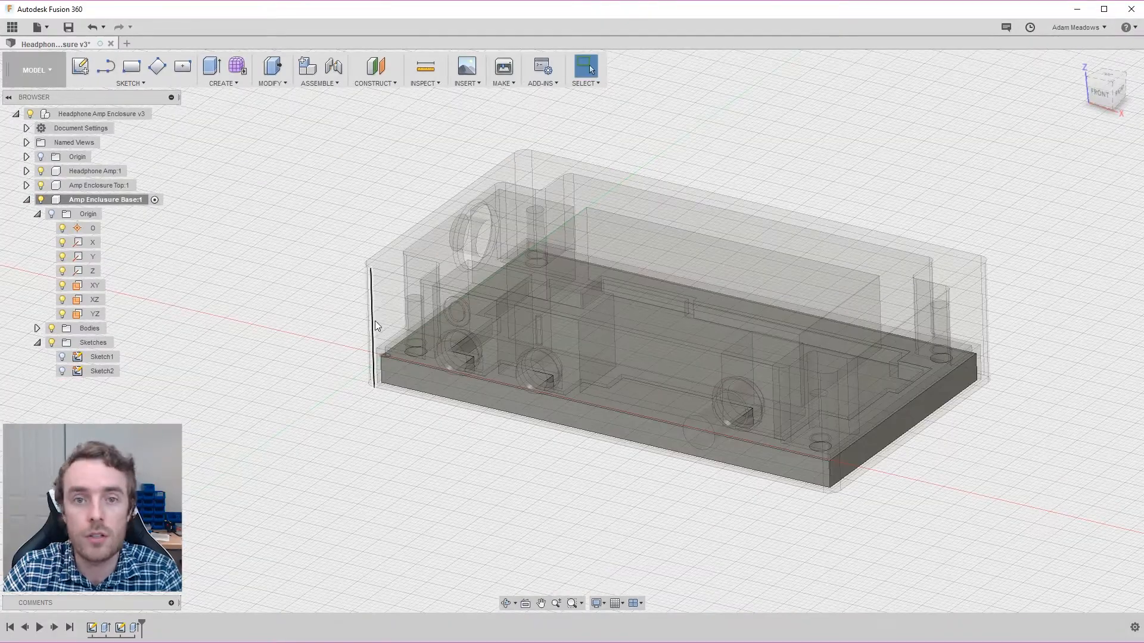
middle_click_drag(466, 317, 478, 338, "shift")
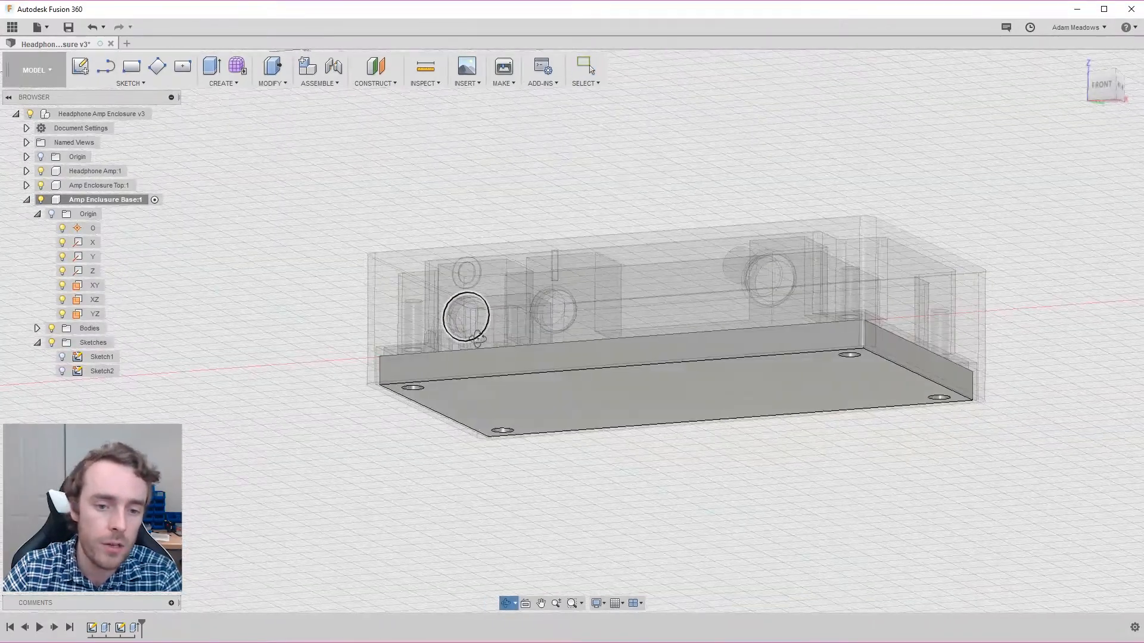
middle_click_drag(418, 396, 448, 360, "shift")
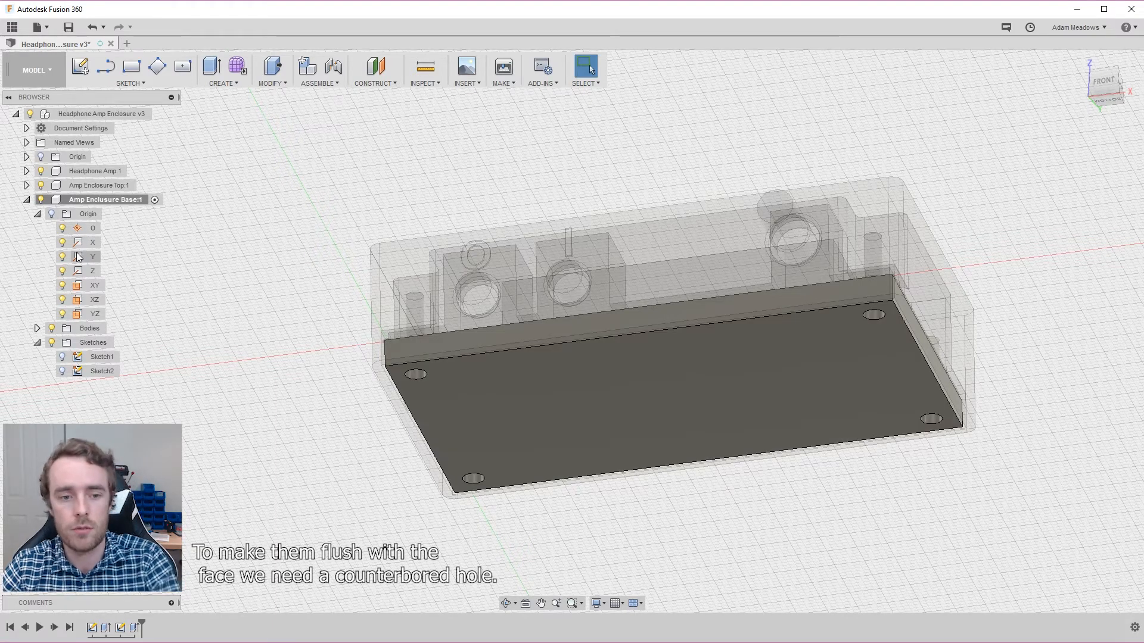
Start a sketch on the base's underside face and hide the Amp Enclosure Top and Headphone Amp components
left_click(459, 405)
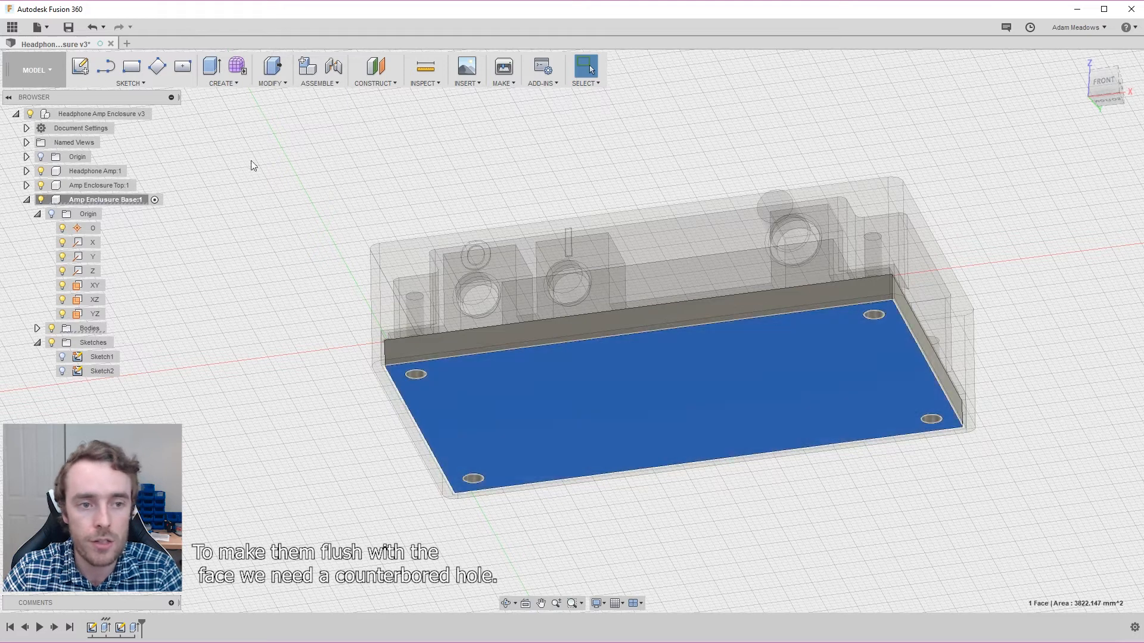
left_click(81, 67)
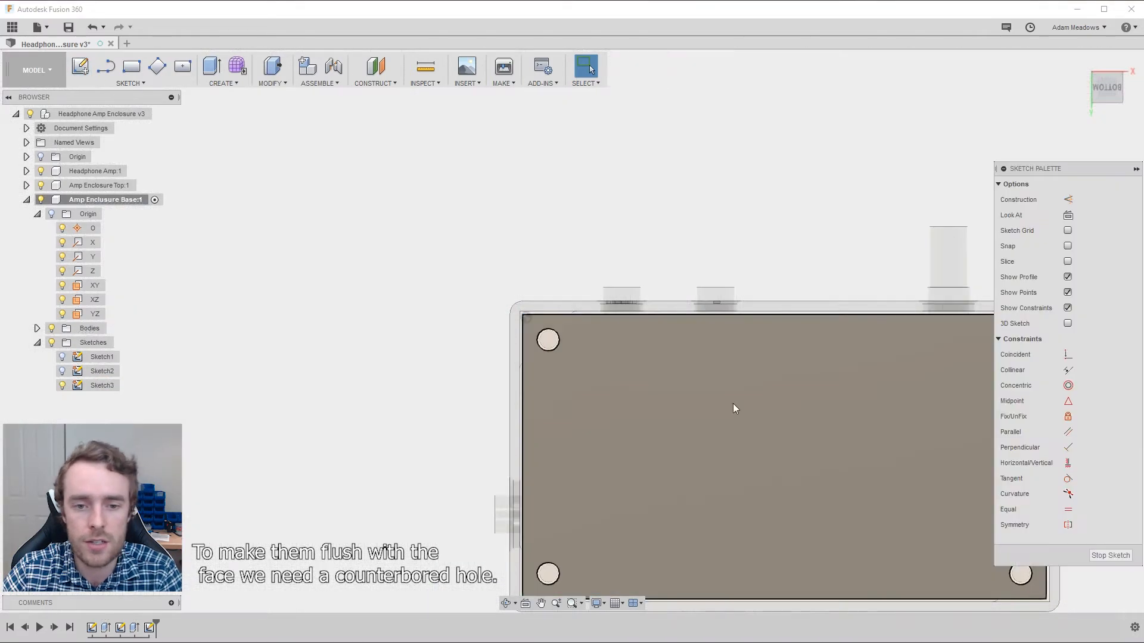
left_click(40, 185)
left_click(40, 171)
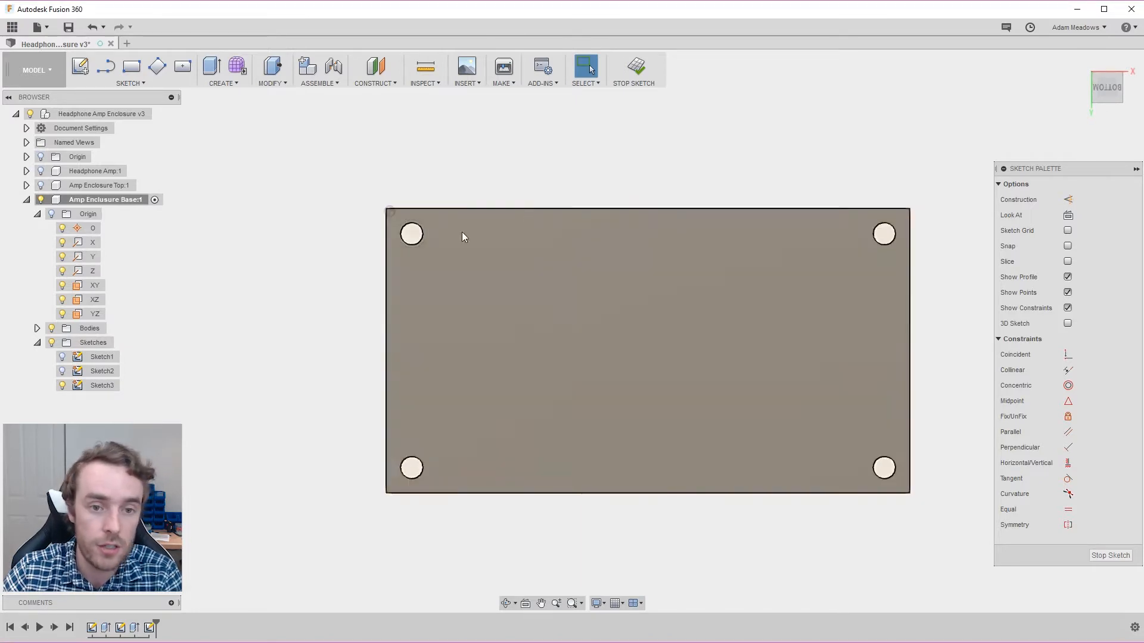
Sketch a larger circle centred on each of the base's four screw holes
key("c")
scroll(403, 232, "up", 3)
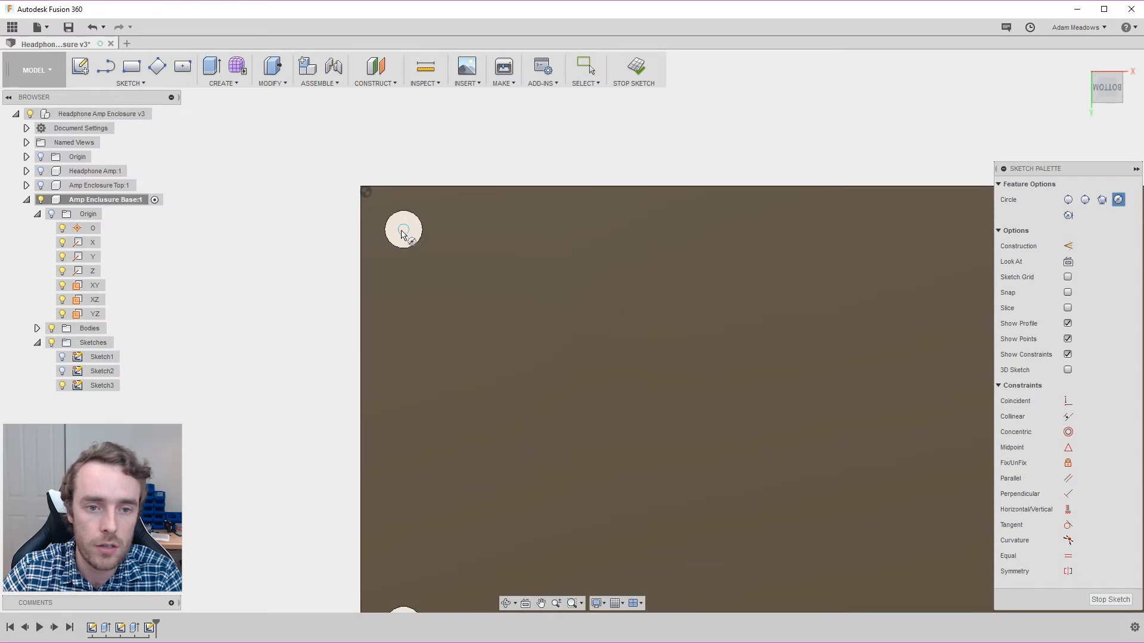
left_click(404, 231)
scroll(544, 320, "down", 3)
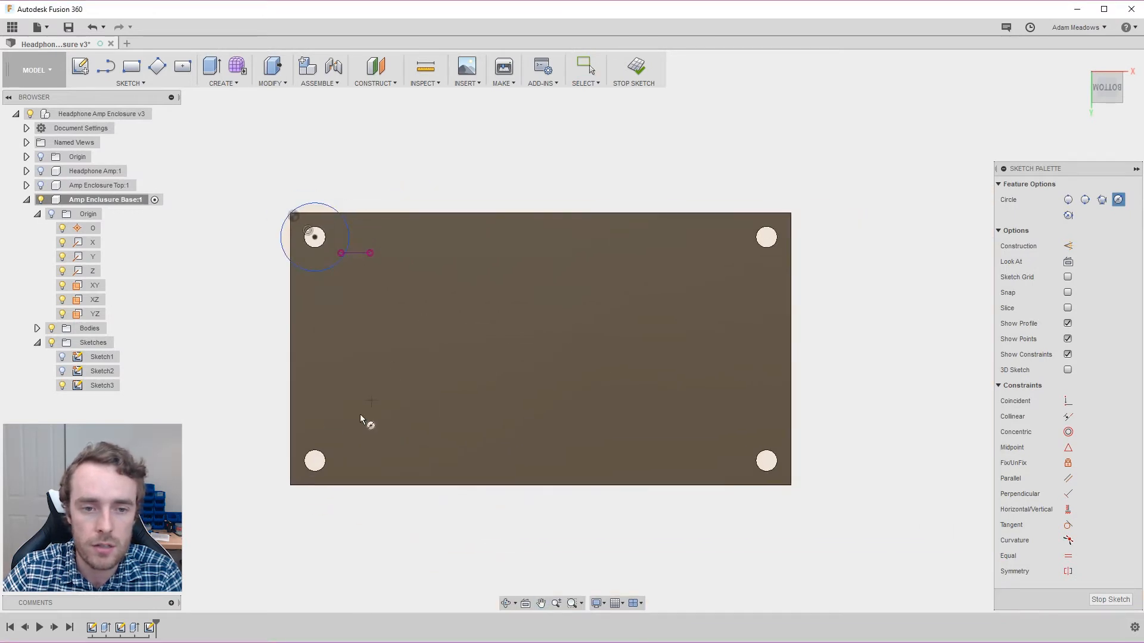
left_click(315, 461)
left_click(363, 435)
left_click(767, 237)
left_click(736, 225)
left_click(766, 460)
left_click(720, 430)
key("Escape")
Delete the stray short horizontal line beside the upper-left circle
left_click(362, 253)
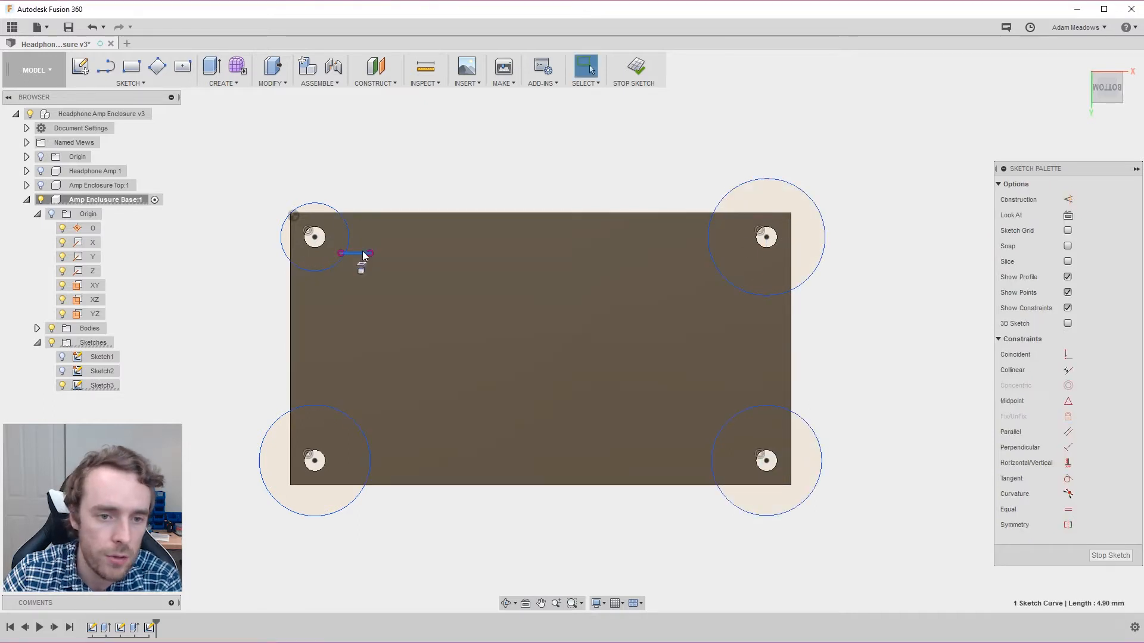
left_click(398, 211)
left_click(364, 253)
key("Delete")
Apply an Equal constraint to the four circles around the screw holes
left_click(325, 186)
left_click(741, 190, "shift")
left_click(803, 413, "shift")
left_click(276, 421, "shift")
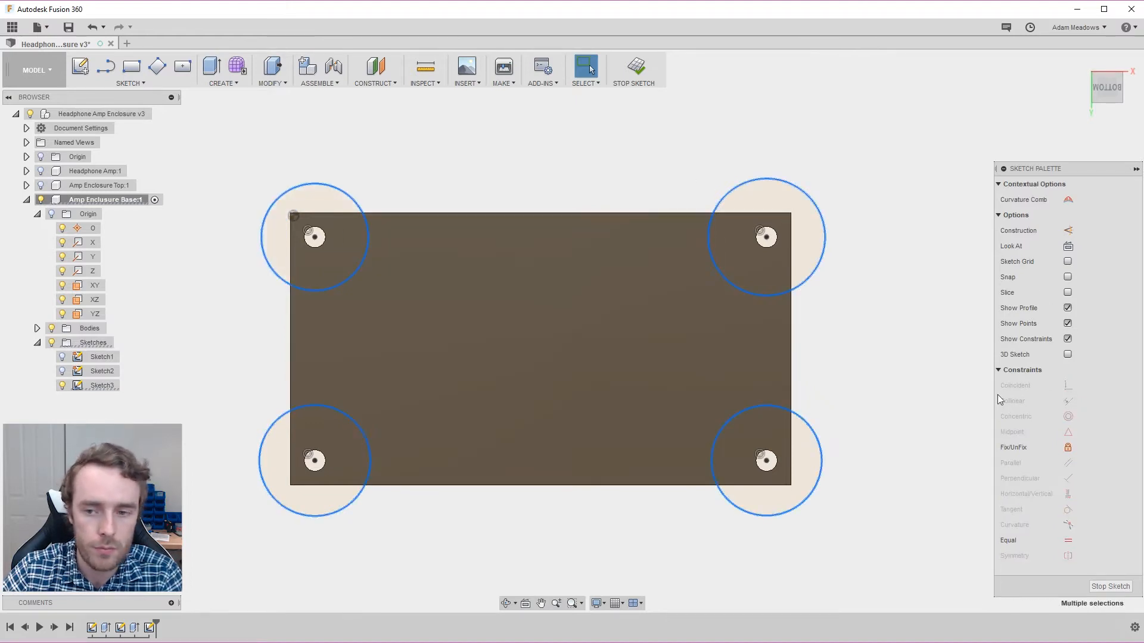
left_click(1068, 540)
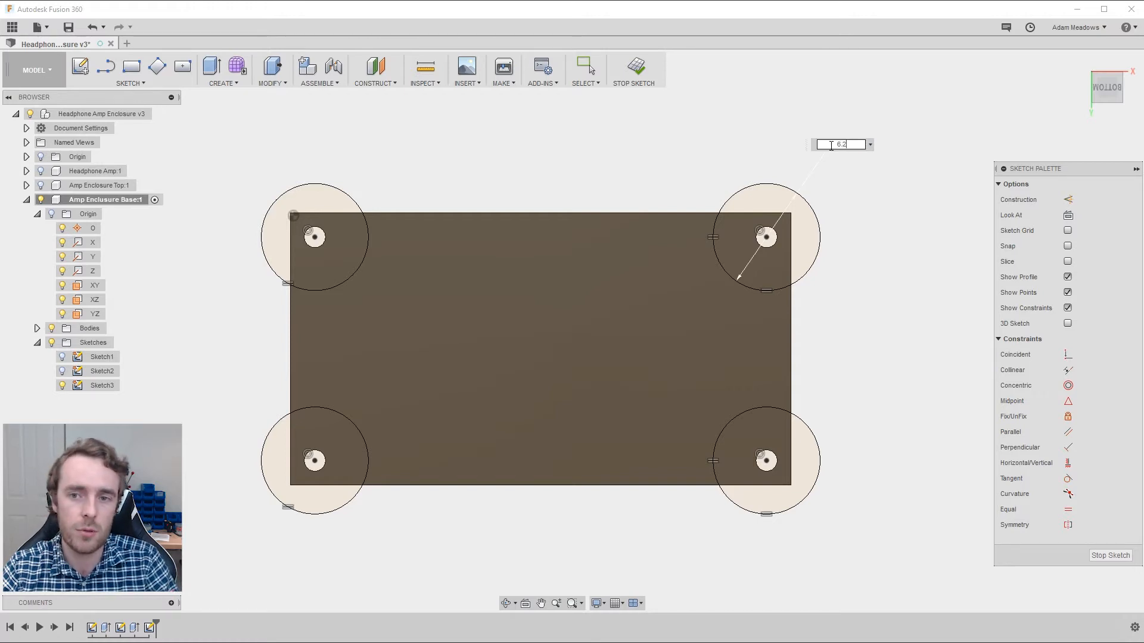
Dimension the circle around the upper-right screw hole to a diameter of 6 mm
key("Return")
left_click(809, 198)
type("6")
key("Return")
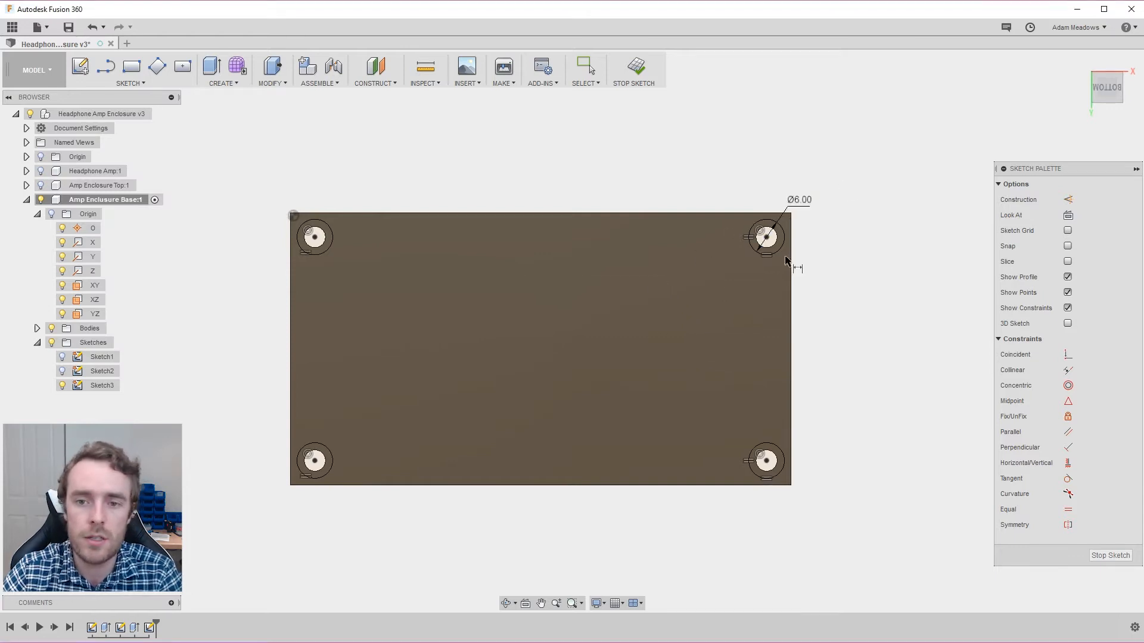
Start an Extrude and select the outer ring and inner hole region of all four circles as its profiles
middle_click_drag(587, 329, 579, 280, "shift")
key("e")
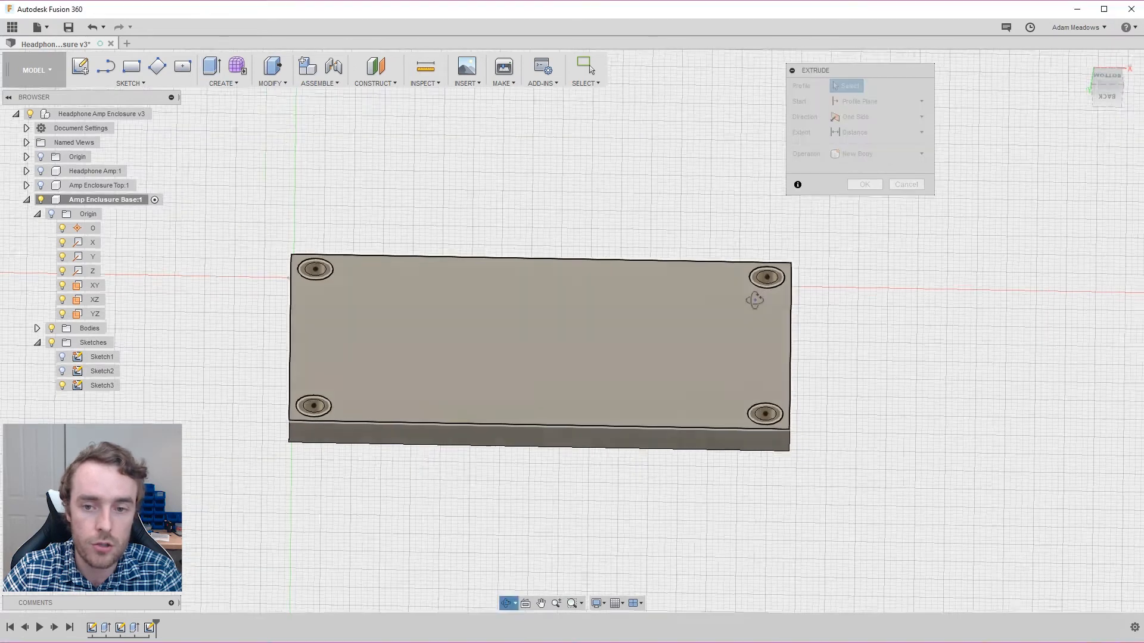
scroll(752, 263, "up", 5)
left_click(757, 260)
scroll(656, 286, "down", 3)
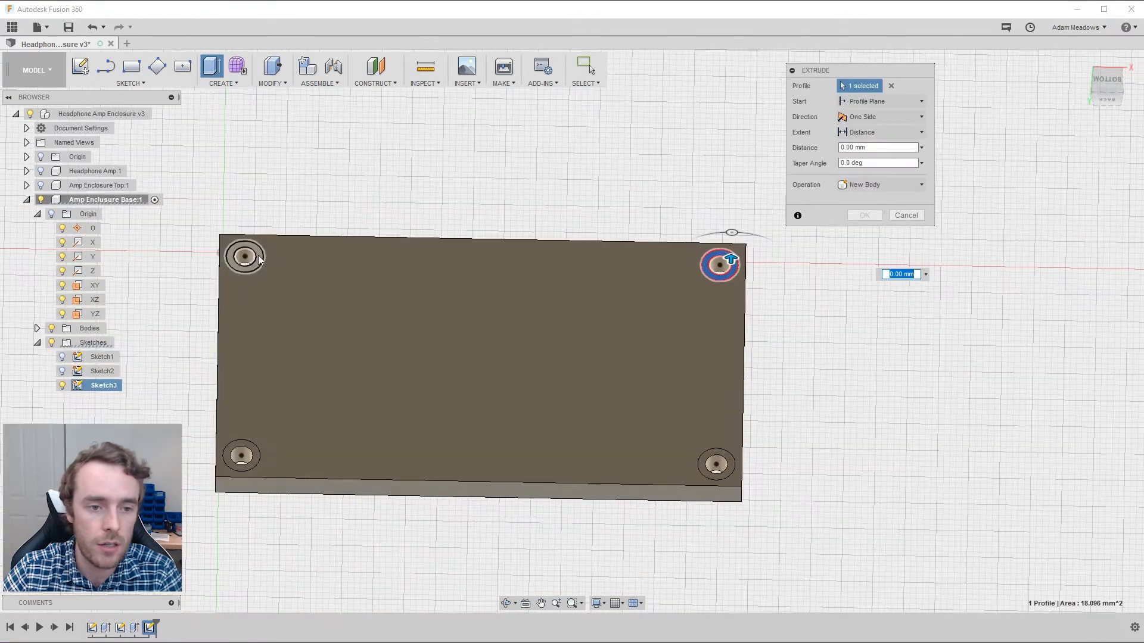
left_click(244, 258)
left_click(250, 460)
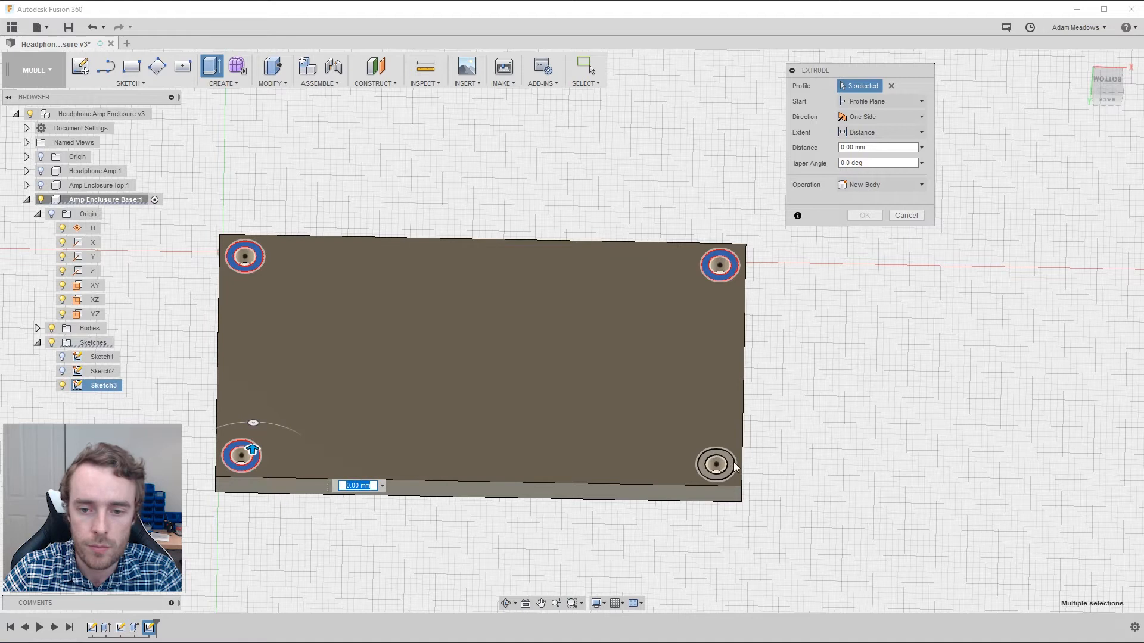
left_click(733, 464)
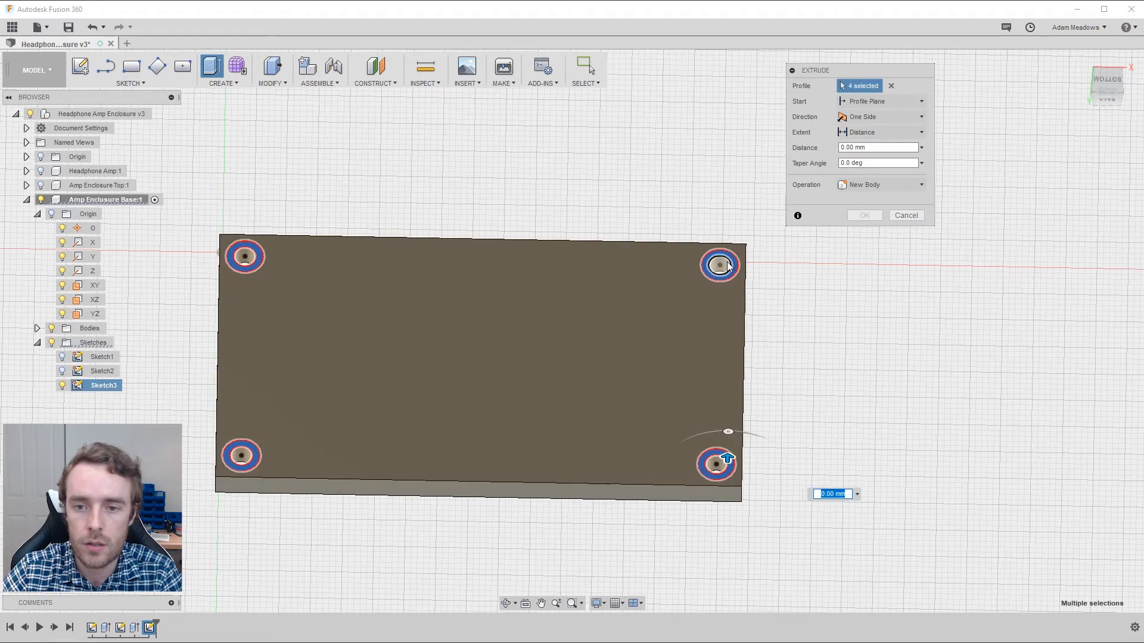
left_click(722, 262)
left_click(244, 259)
left_click(247, 457)
left_click(719, 466)
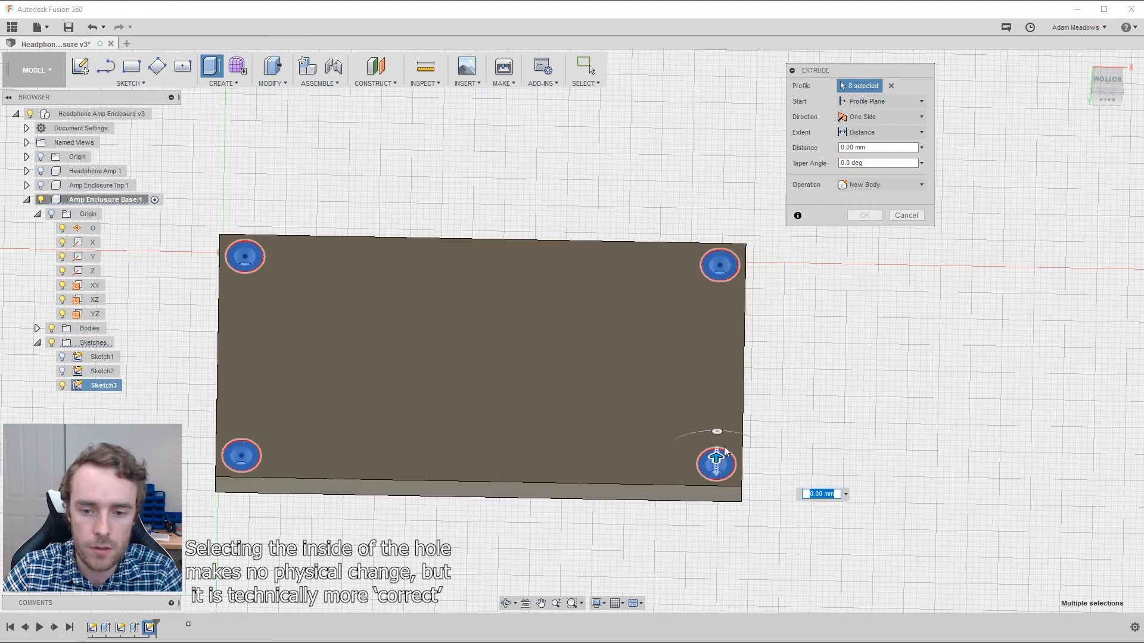
Cut the selected circle profiles into Body1 of the base with a distance of -2 mm to form the counterbores
left_click(874, 146)
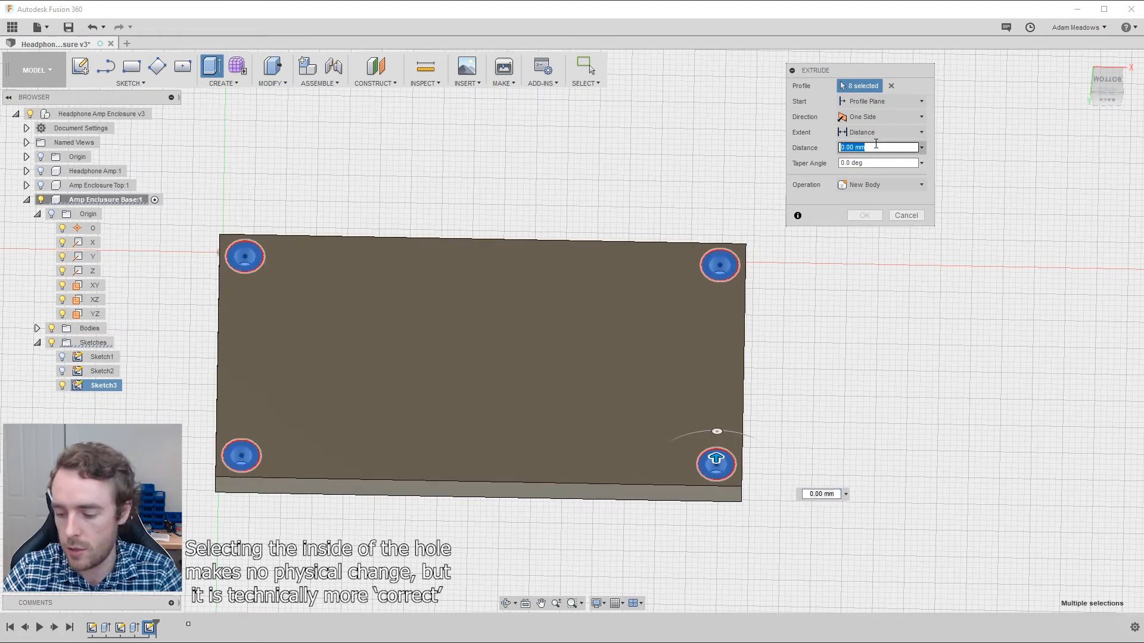
type("-2")
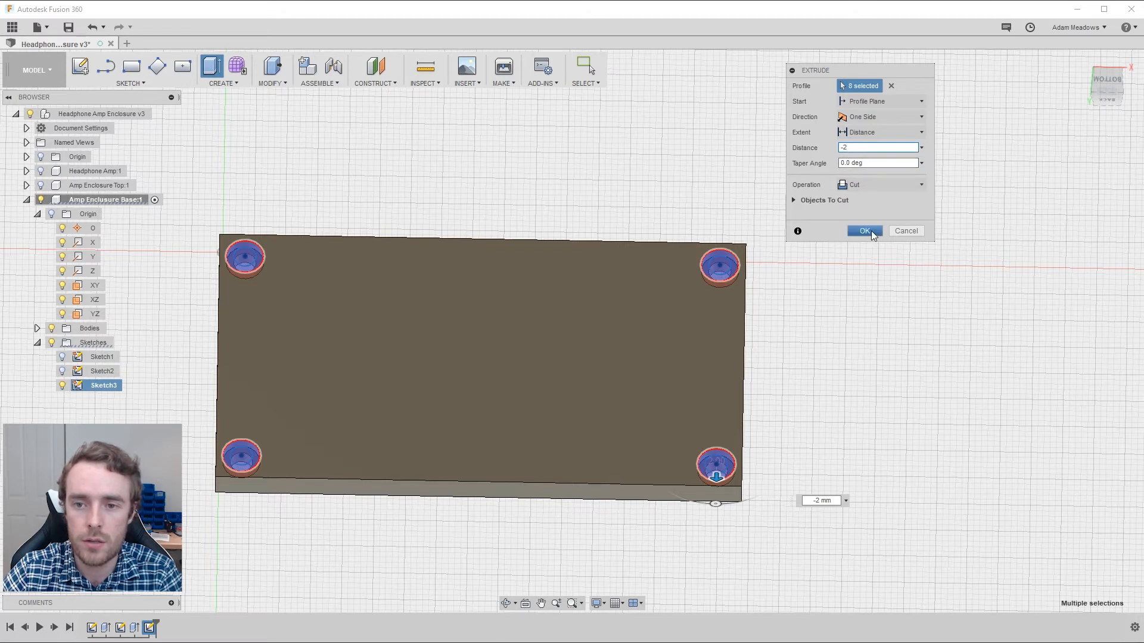
left_click(793, 200)
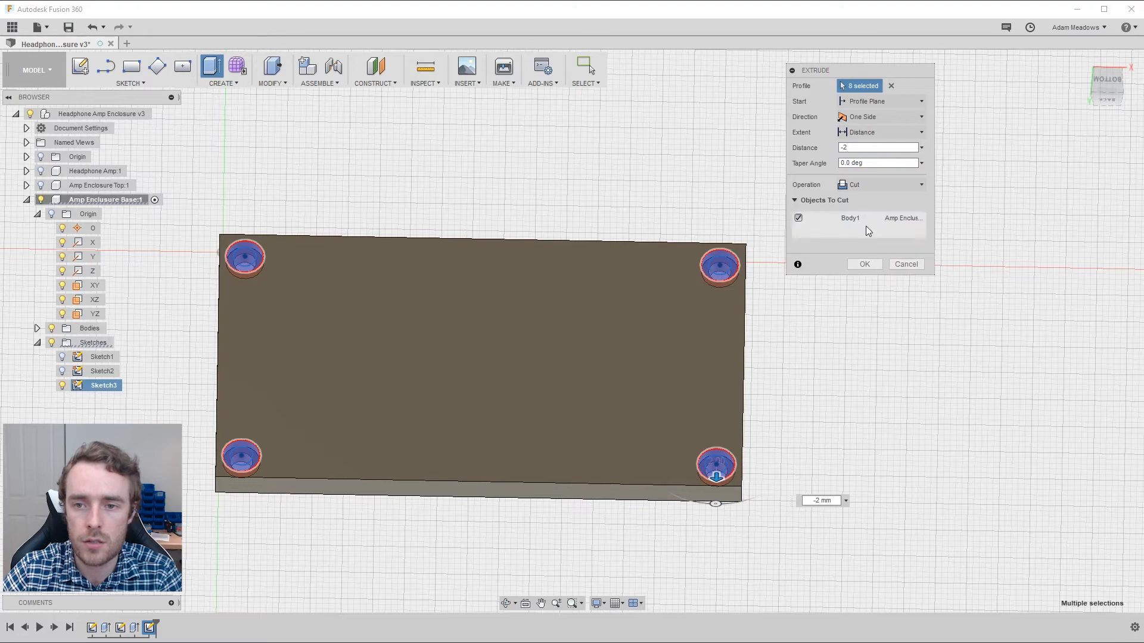
left_click(865, 265)
Inspect the four counterbores and the stepped pocket from both sides of the base
middle_click_drag(673, 278, 672, 331, "shift")
scroll(713, 258, "up", 3)
middle_click_drag(713, 260, 683, 371, "shift")
scroll(708, 287, "down", 3)
scroll(695, 193, "up", 3)
middle_click_drag(693, 192, 629, 207, "shift")
scroll(627, 211, "down", 3)
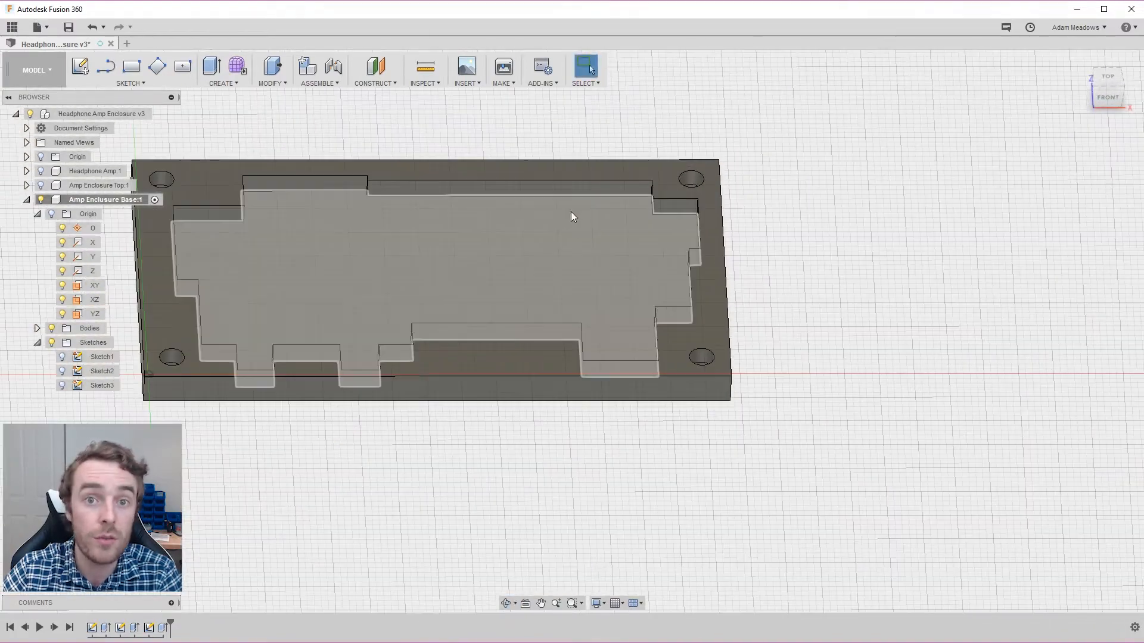
middle_click_drag(412, 252, 513, 225, "shift")
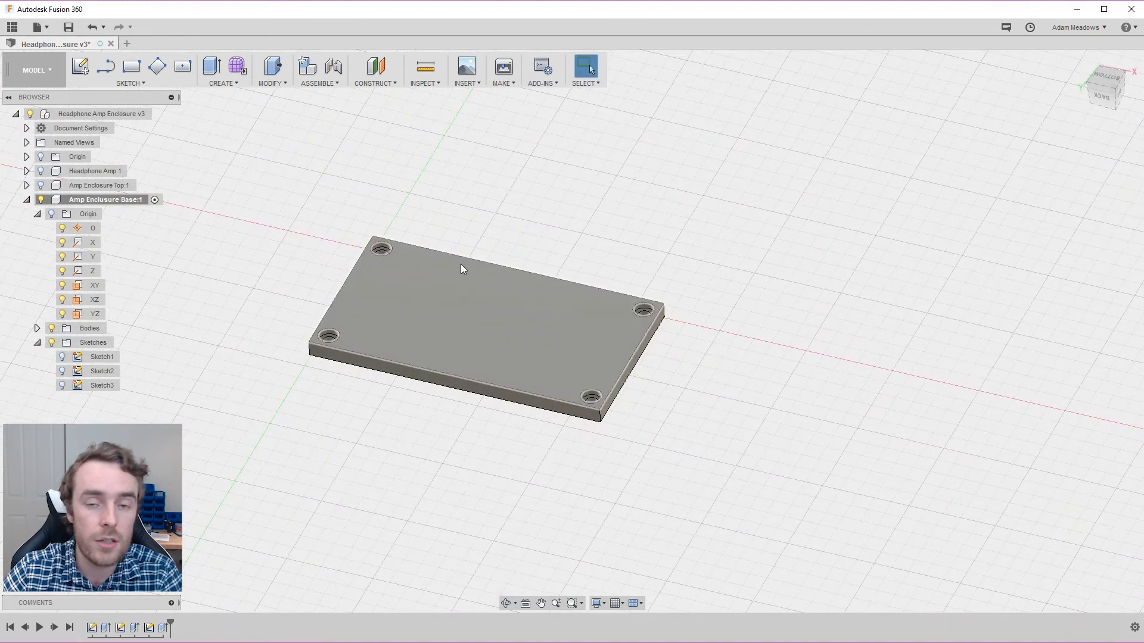
scroll(544, 330, "up", 3)
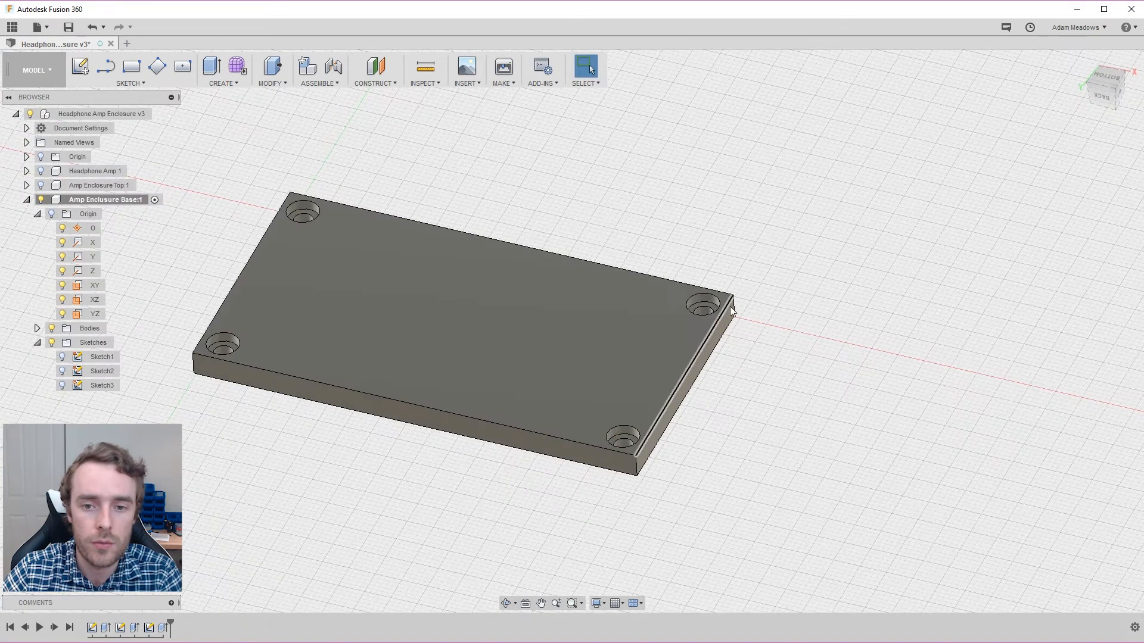
Set the counterbore cut's distance to -3 mm, and reopen the feature to check that value
double_click(163, 627)
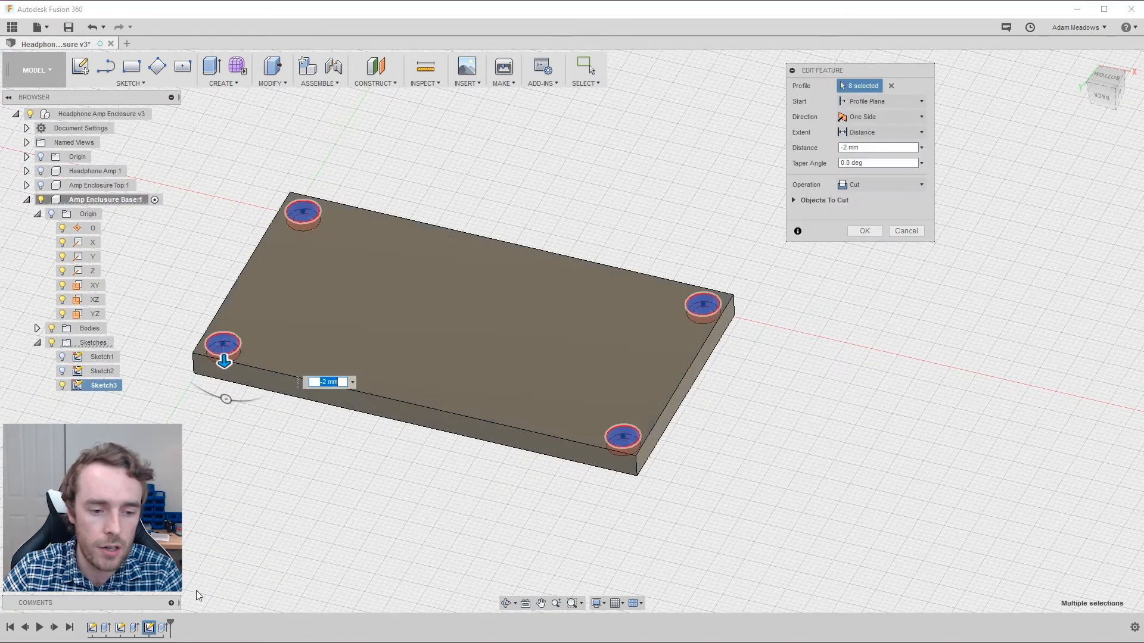
key("BackSpace")
key("Return")
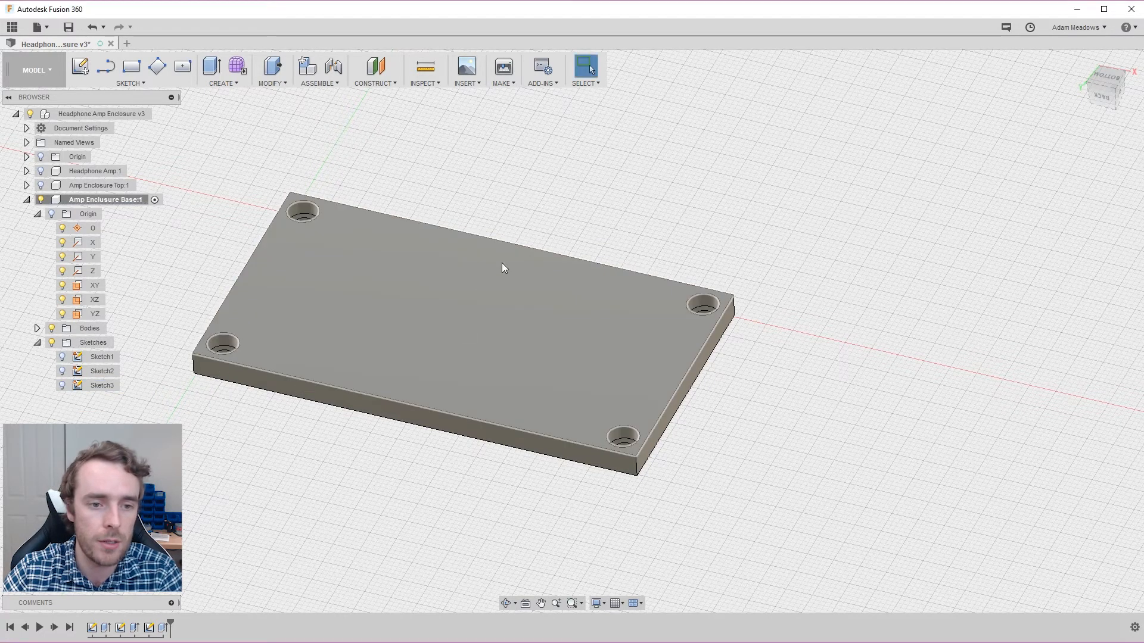
double_click(160, 630)
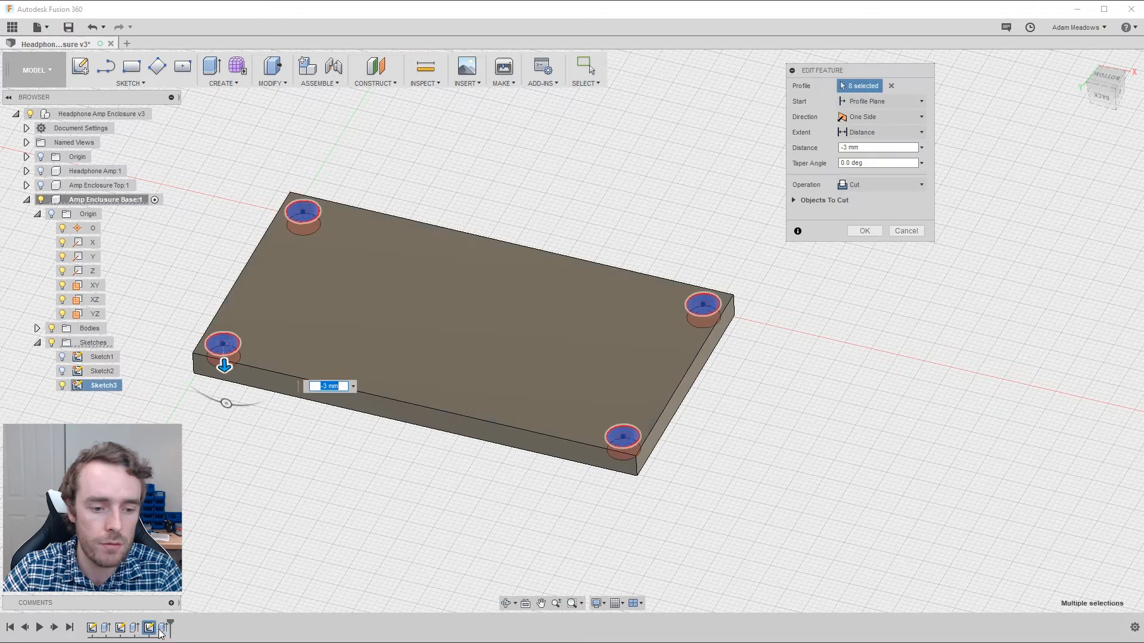
left_click(863, 147)
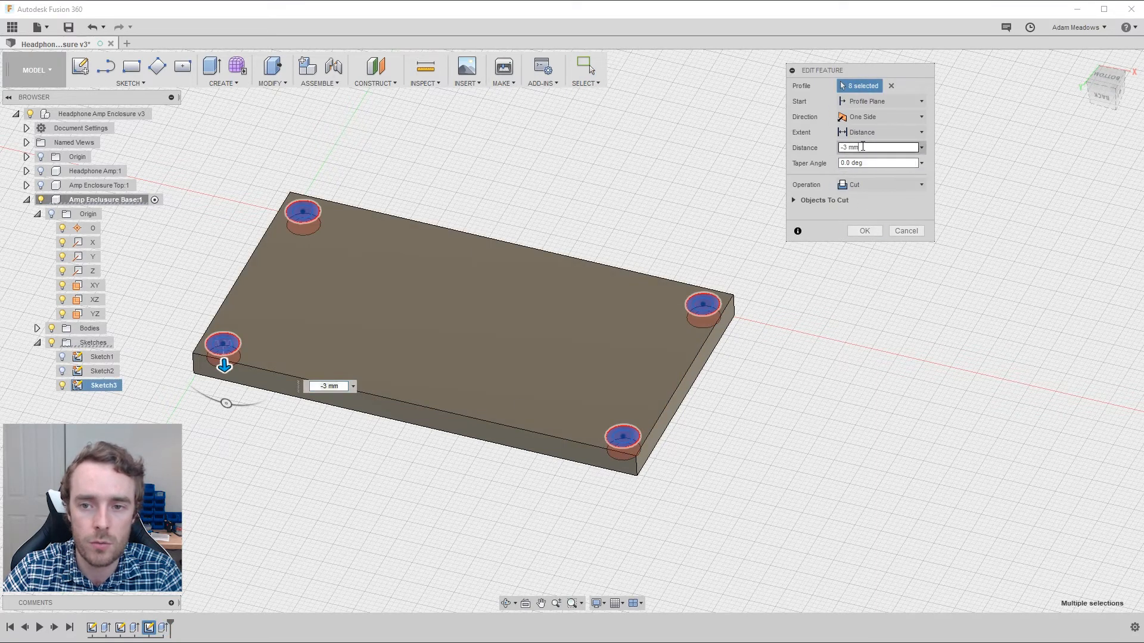
left_click(859, 233)
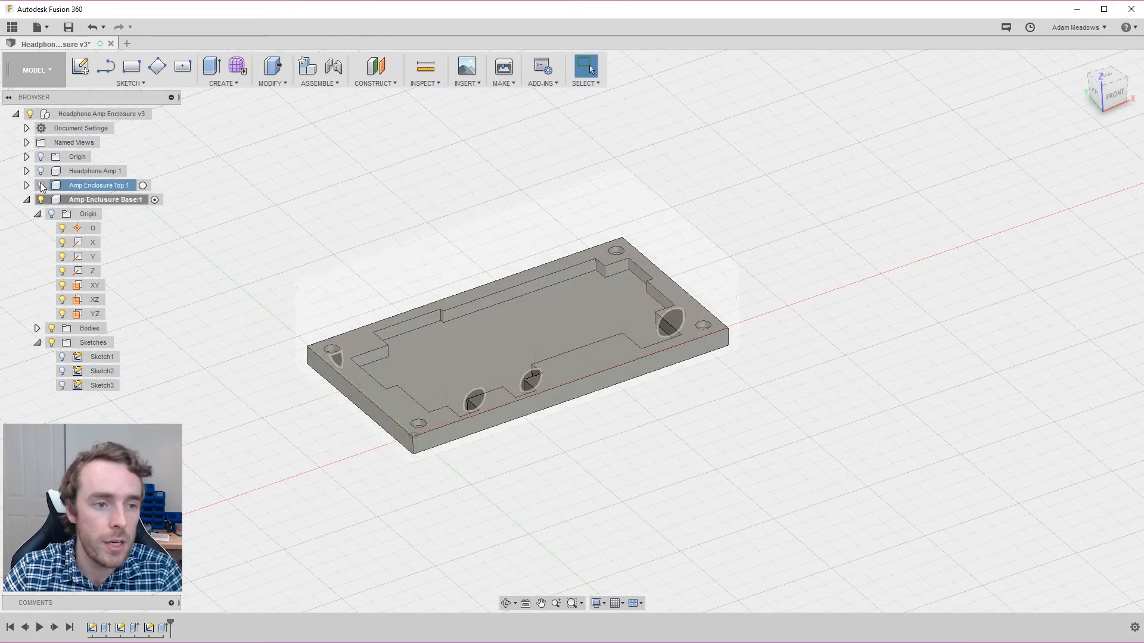
Show the Amp Enclosure Top and Headphone Amp and inspect the assembled enclosure from below
left_click(41, 185)
middle_click_drag(320, 313, 309, 237, "shift")
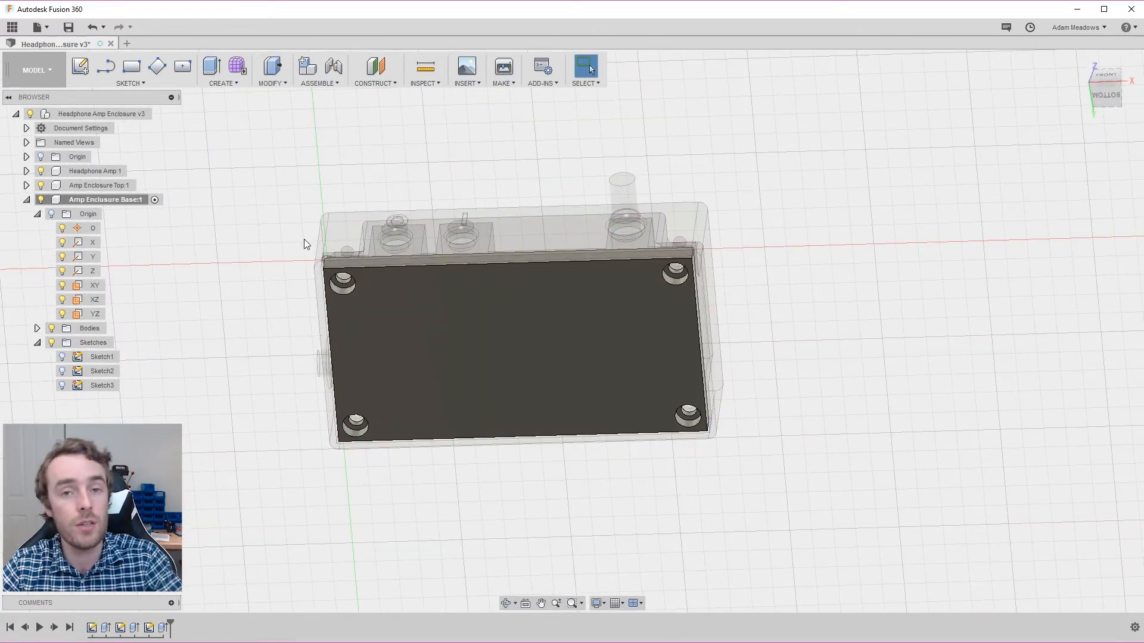
middle_click_drag(392, 380, 409, 336, "shift")
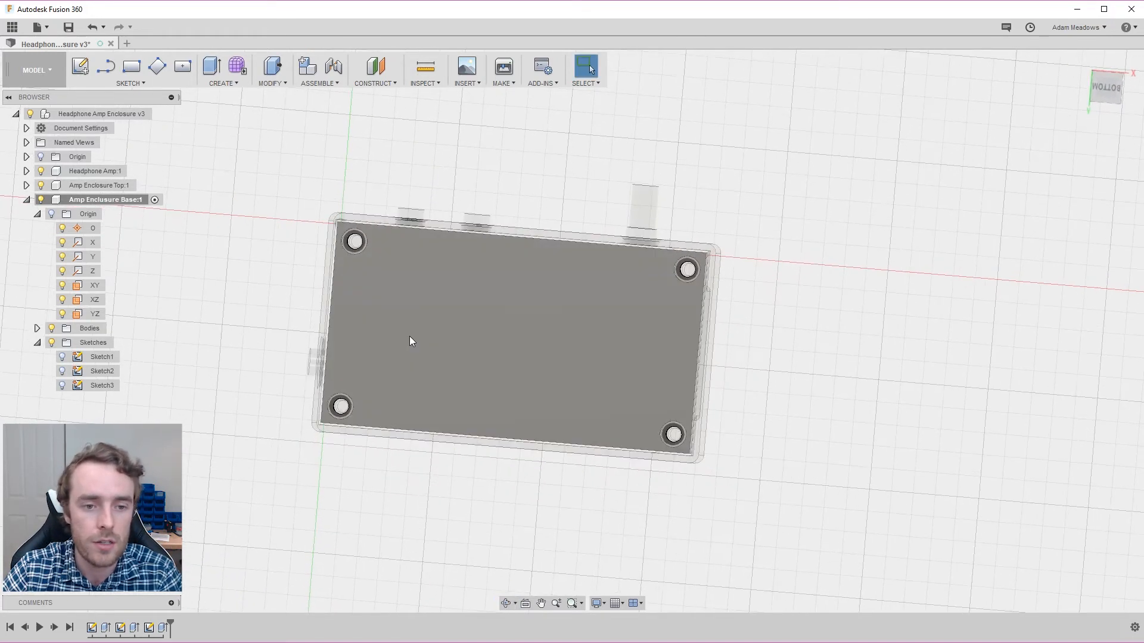
Hide the Headphone Amp and Amp Enclosure Top components and start a sketch on the base's underside face
left_click(399, 334)
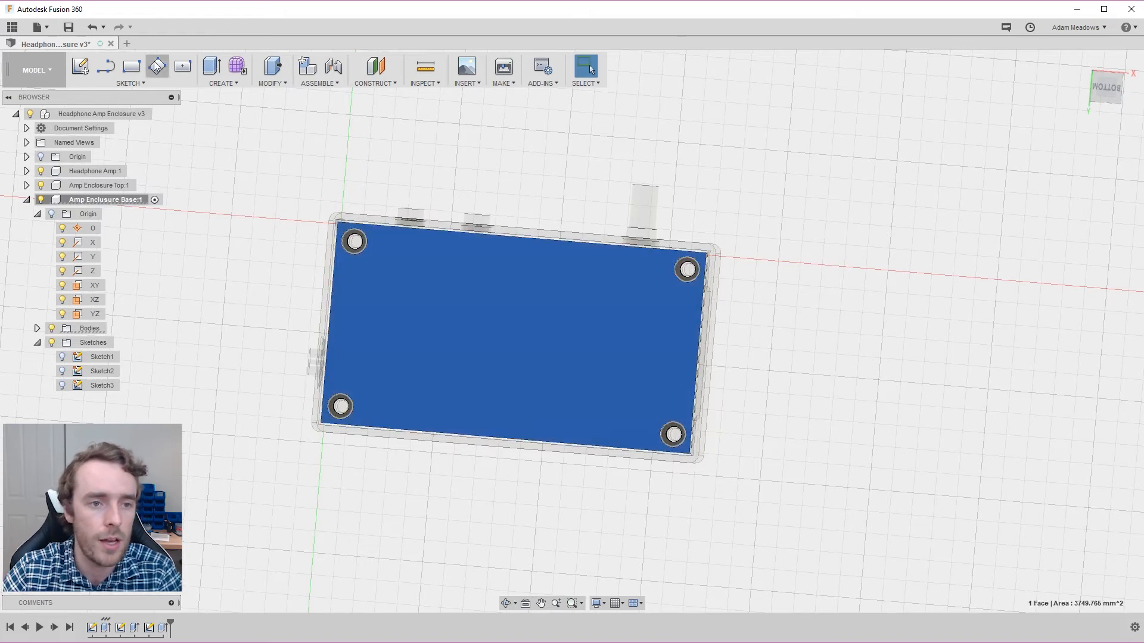
left_click(41, 171)
left_click(40, 185)
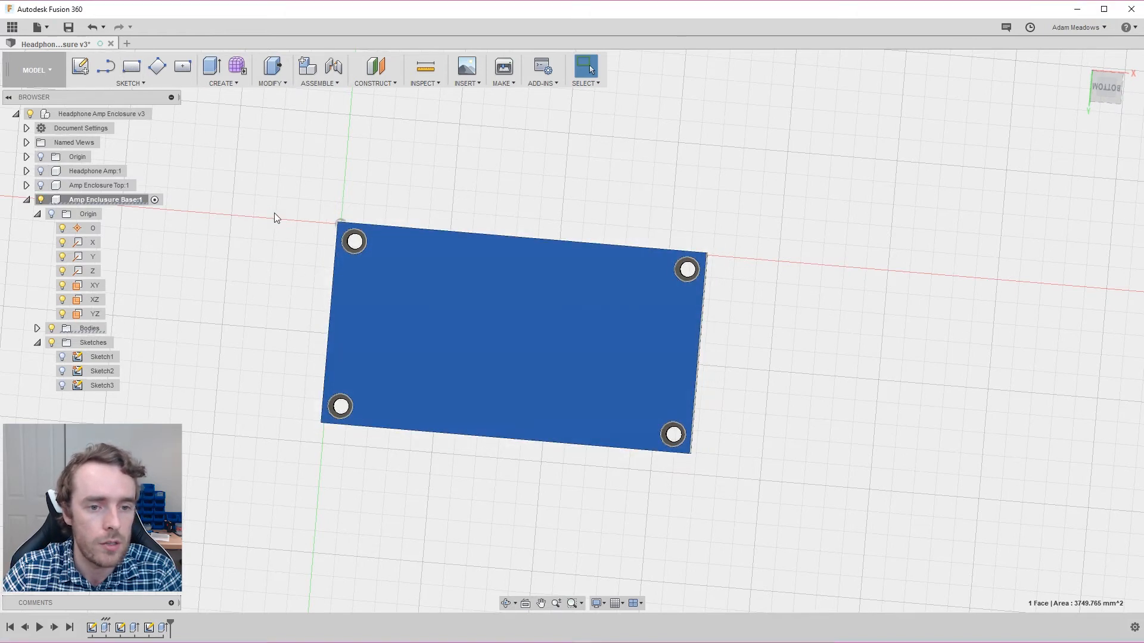
left_click(275, 215)
left_click(424, 329)
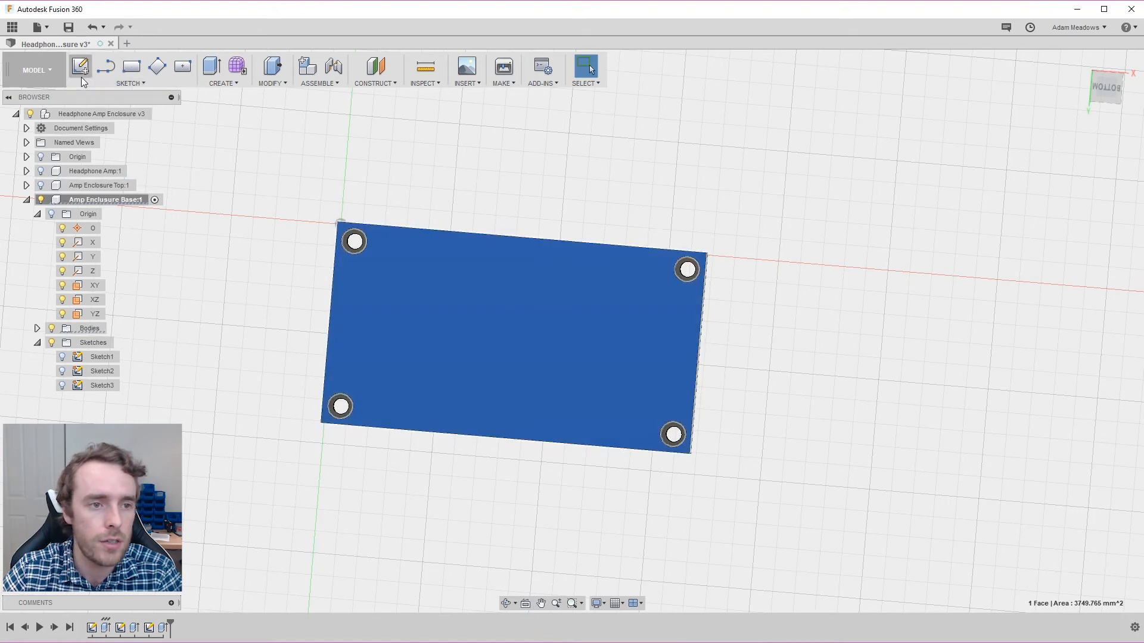
left_click(81, 76)
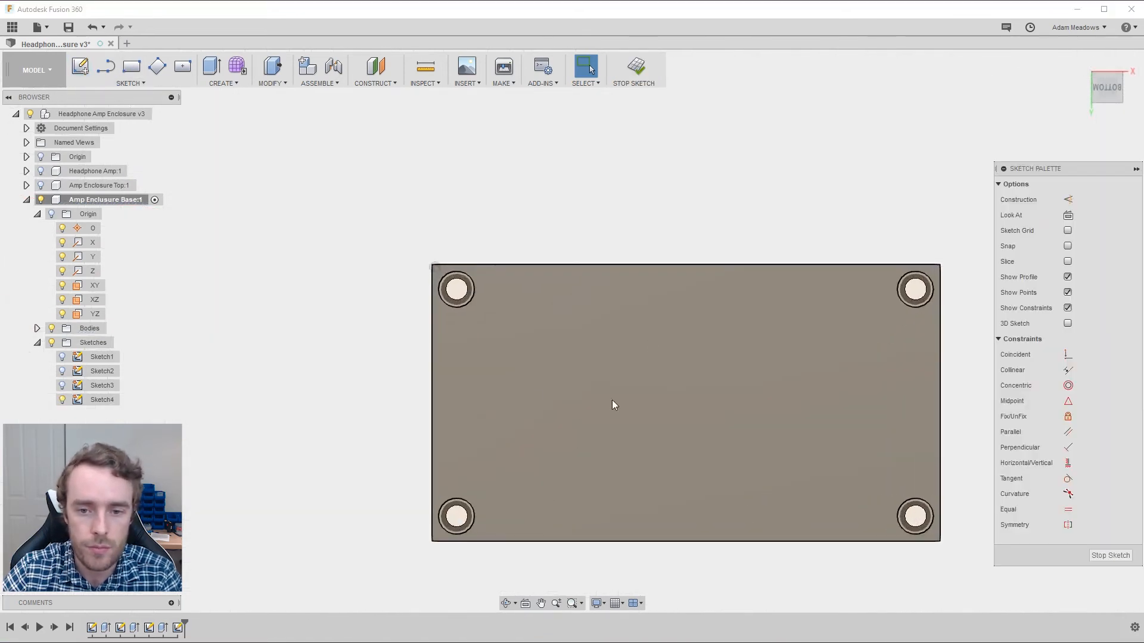
Draw a horizontal centre line across the base between the midpoints of its two short edges
key("l")
left_click(433, 403)
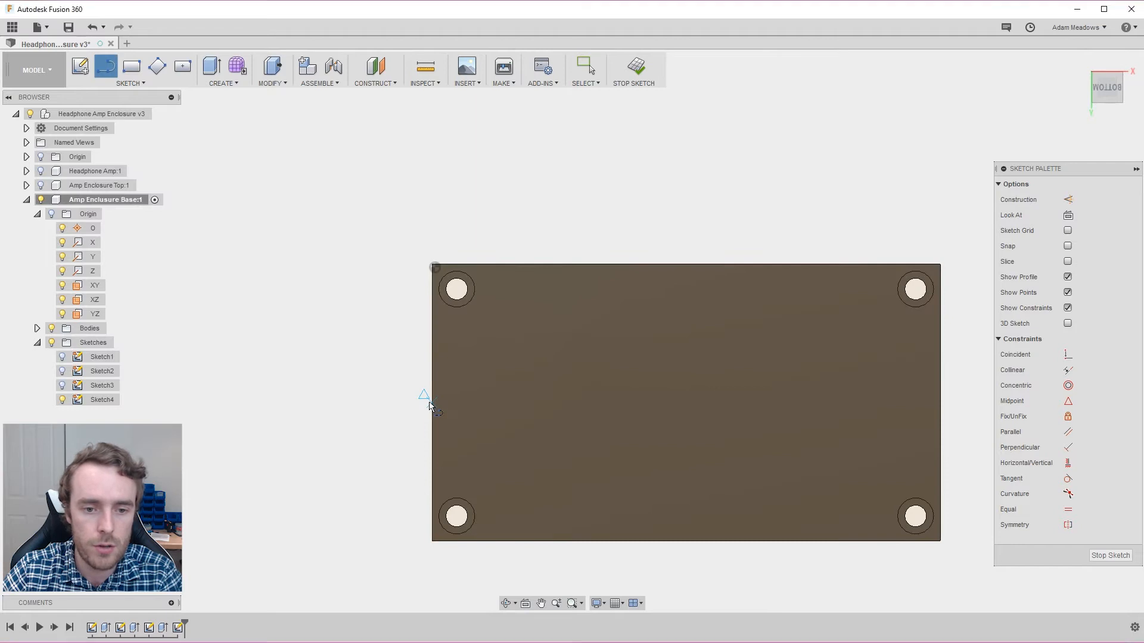
left_click(940, 404)
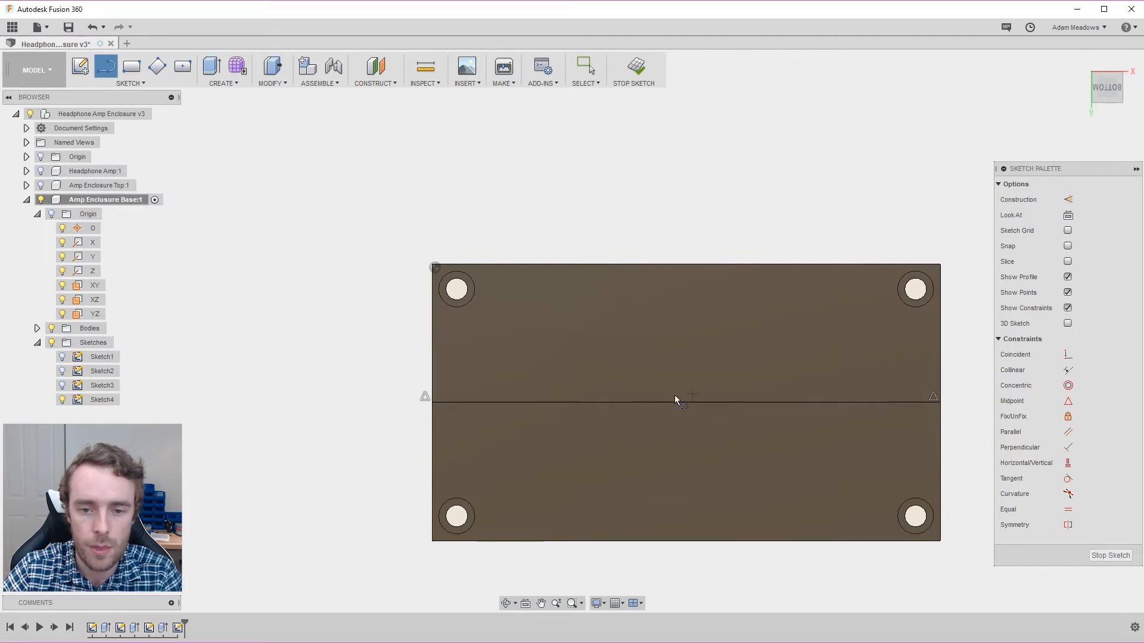
key("Escape")
Sketch a rectangle about 3.7 mm wide from the base's left short edge down to the centre line
key("r")
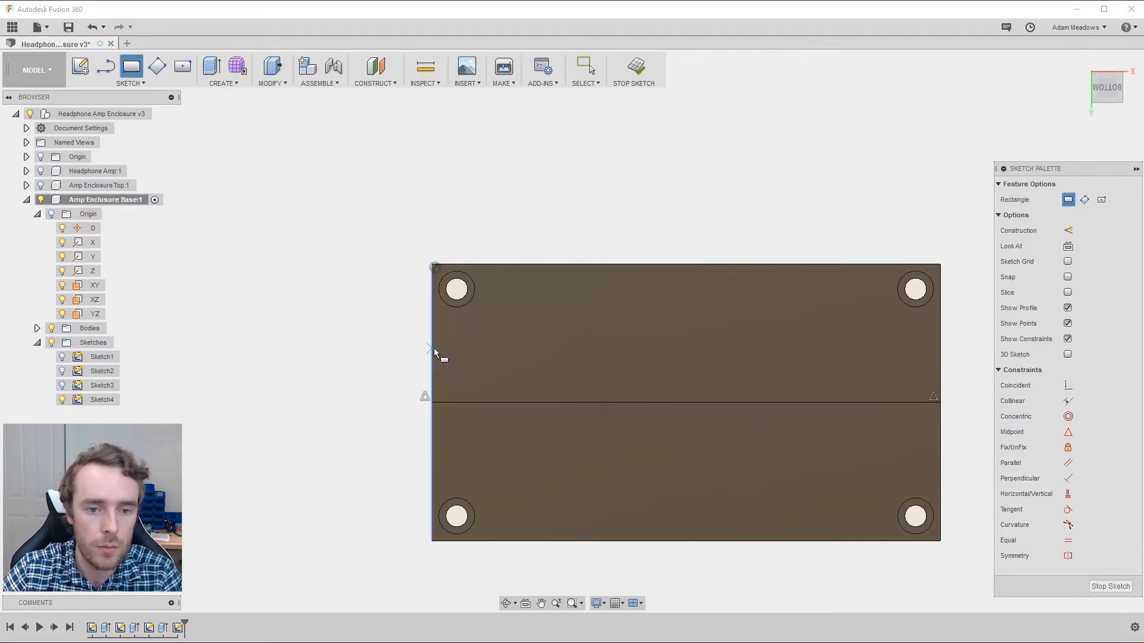
left_click(432, 347)
left_click(455, 403)
key("Escape")
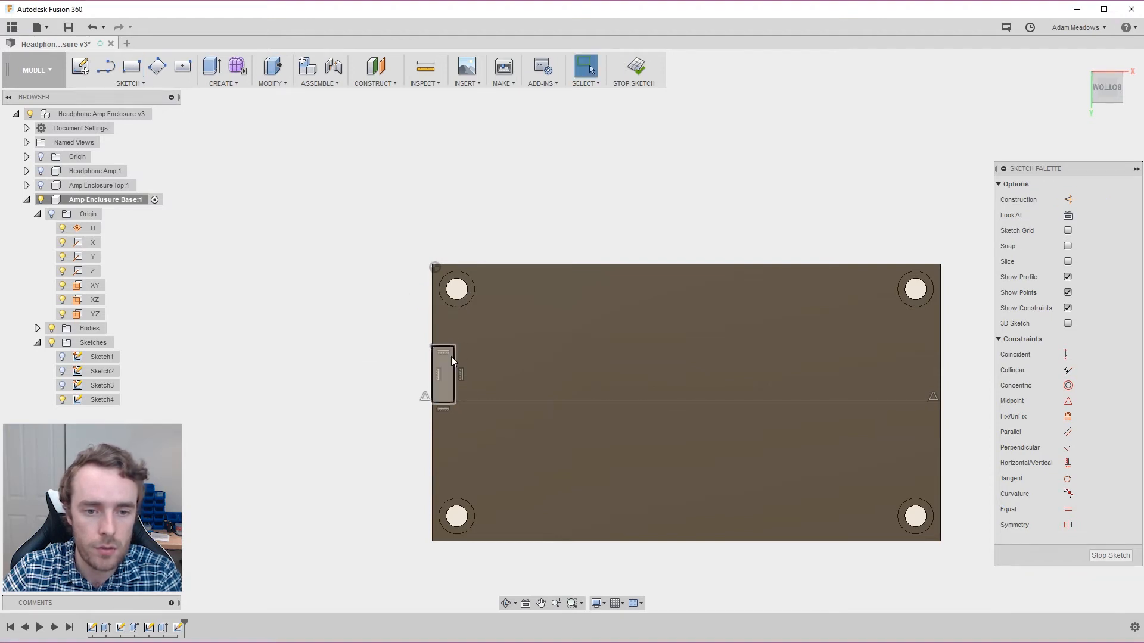
Mirror the rectangle's four lines across the horizontal centre line
left_click(149, 85)
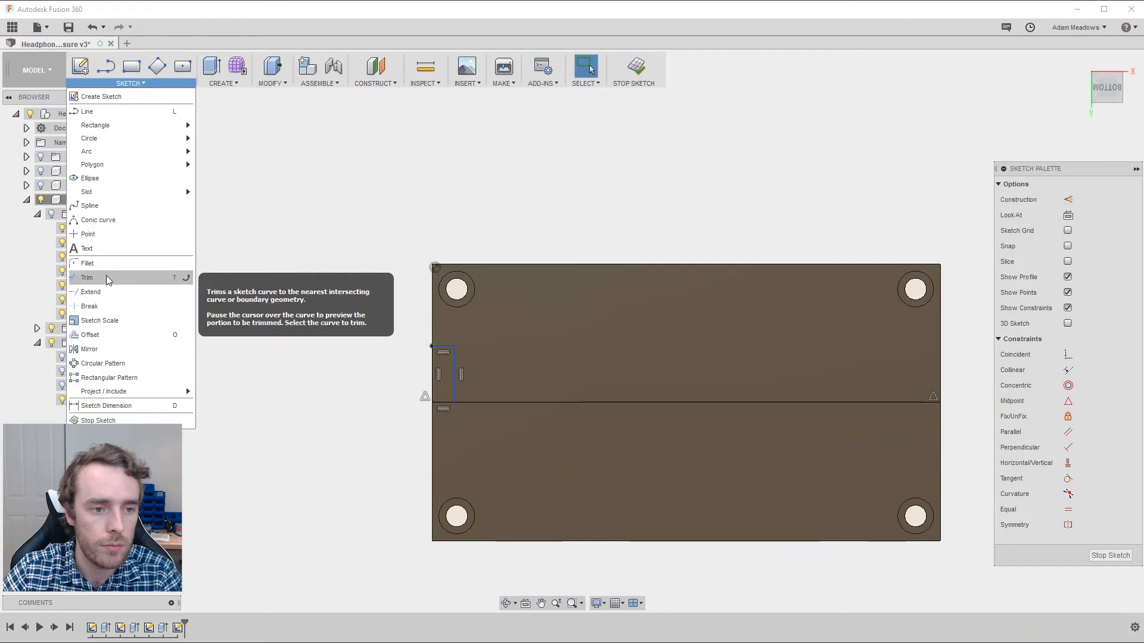
left_click(116, 345)
left_click(448, 365)
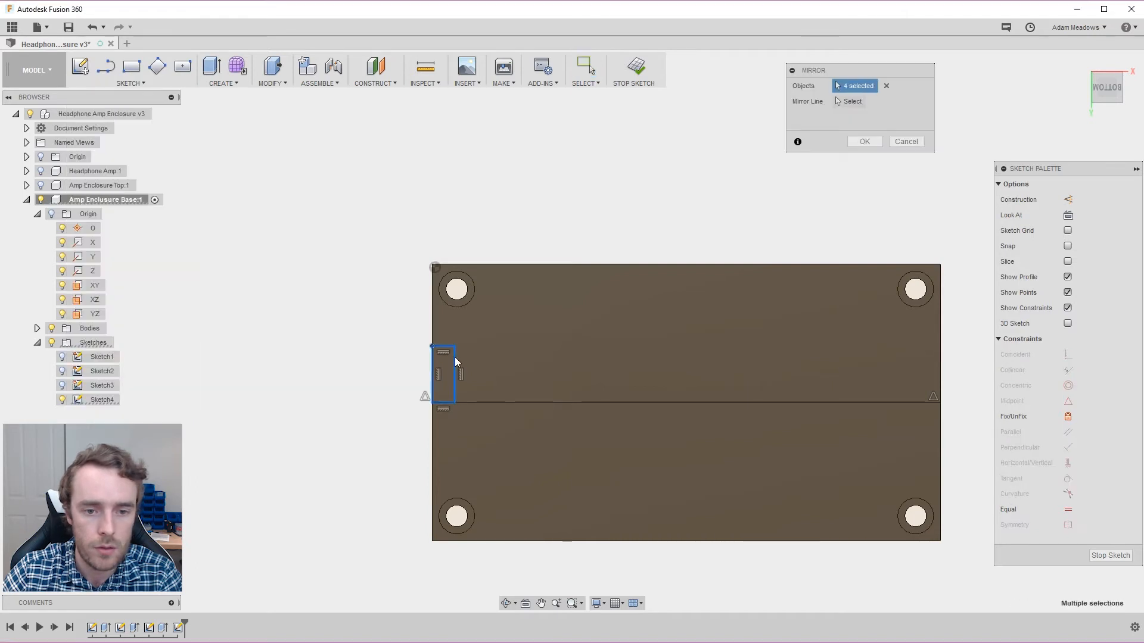
left_click(834, 100)
left_click(517, 402)
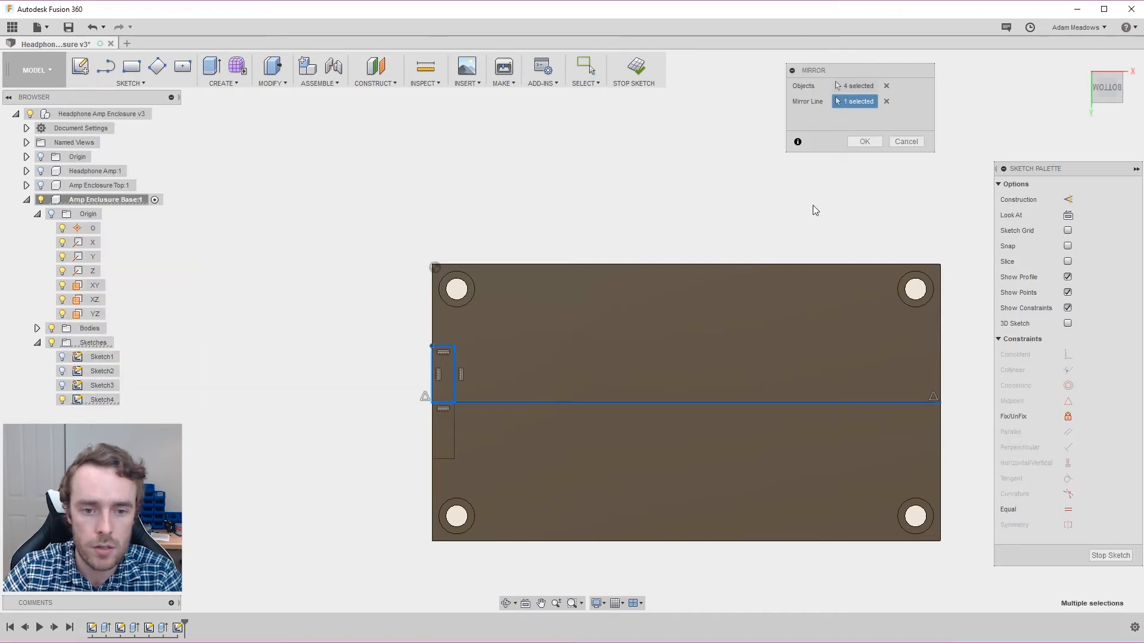
left_click(862, 141)
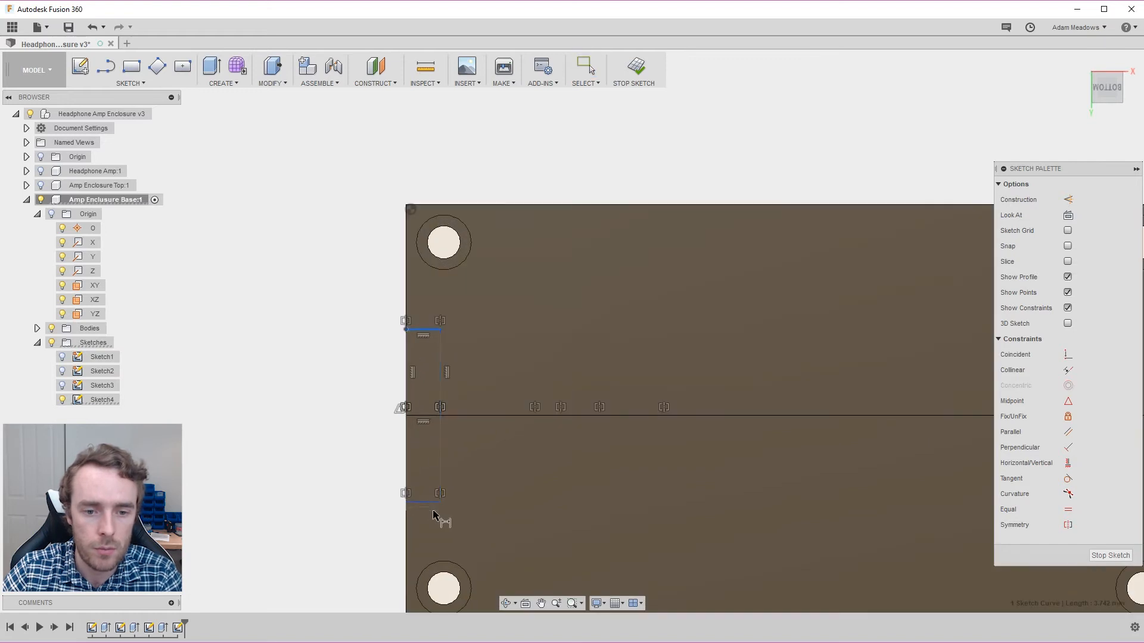
Dimension the mirrored rectangle pair to 10 mm overall length along the short edge and 1 mm width
double_click(272, 417)
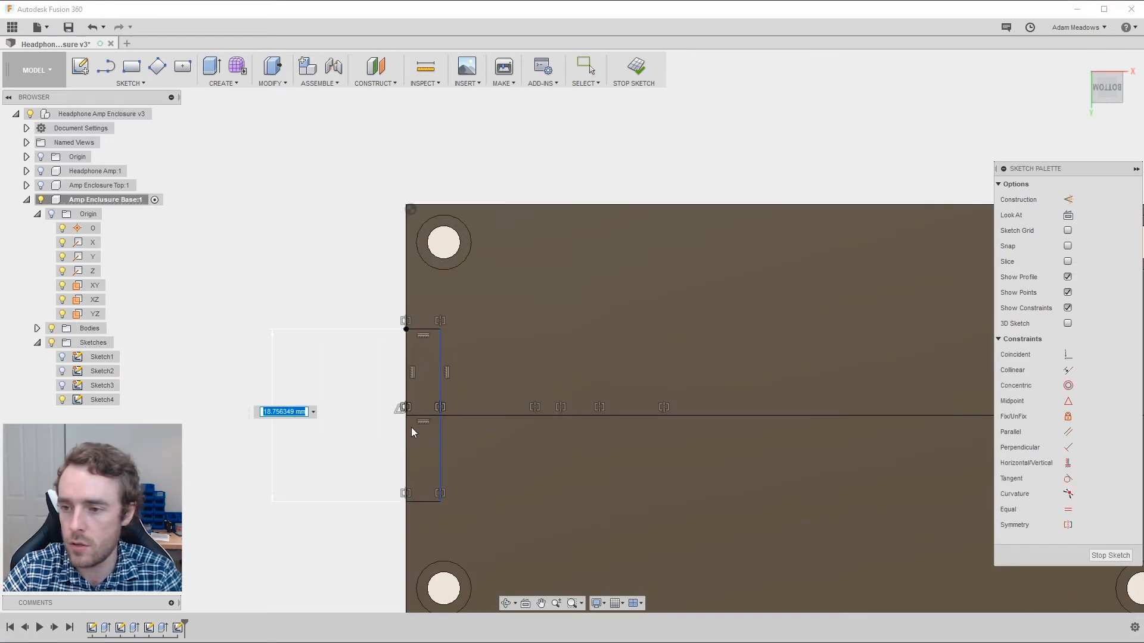
type("10")
key("Return")
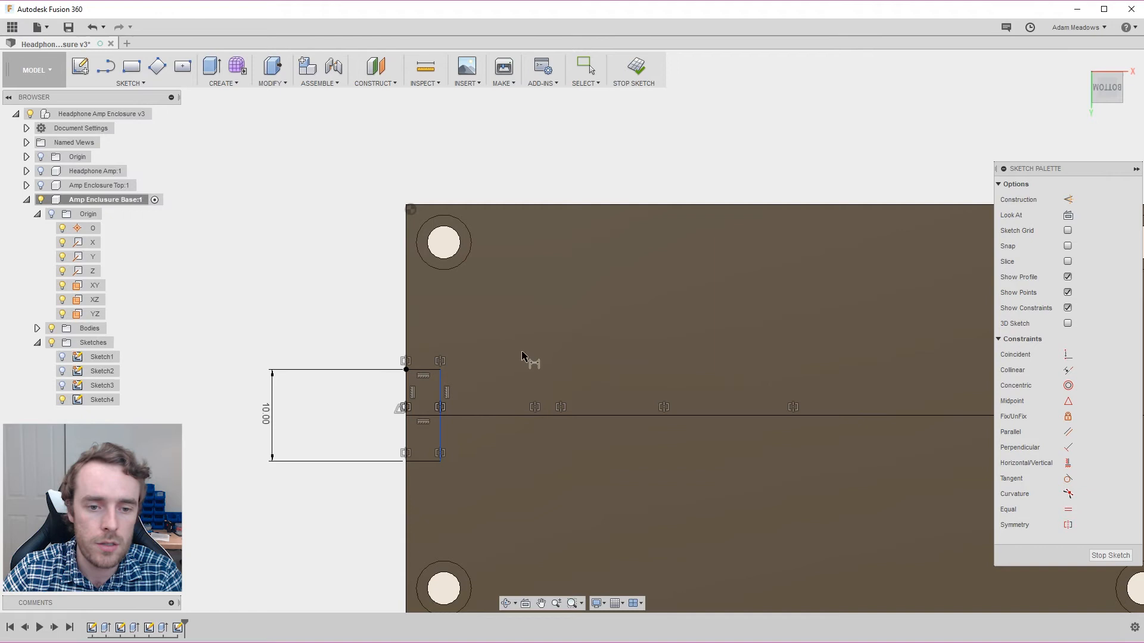
left_click(412, 293)
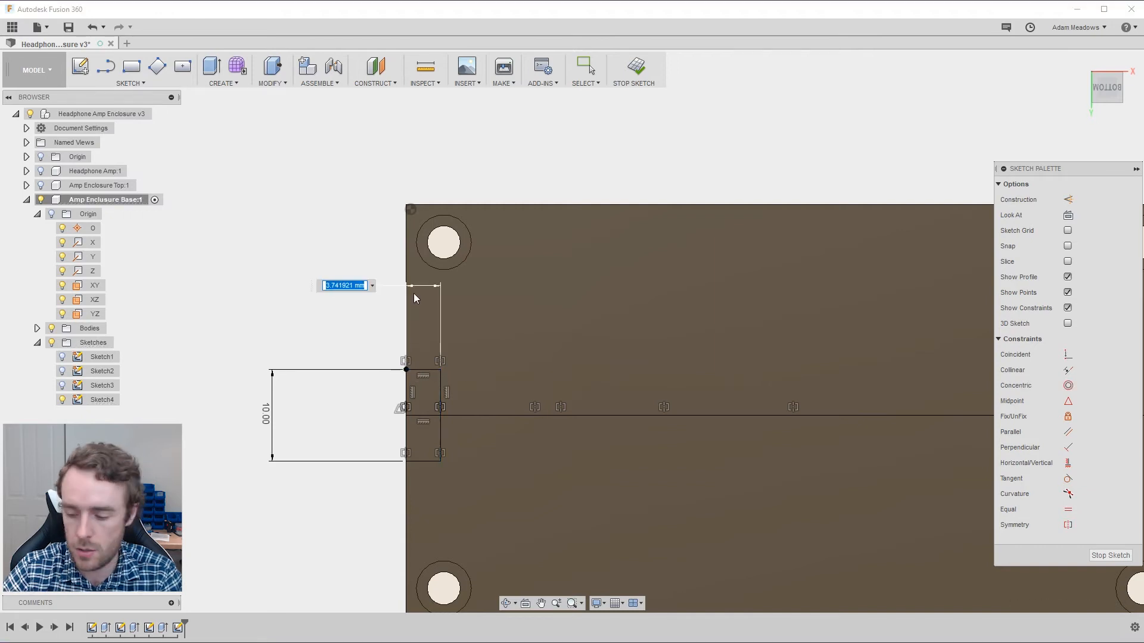
type("1")
key("Return")
key("Escape")
Extrude both rectangle profiles as a cut with extent To Object, ending at the base's upper face
scroll(390, 404, "up", 3)
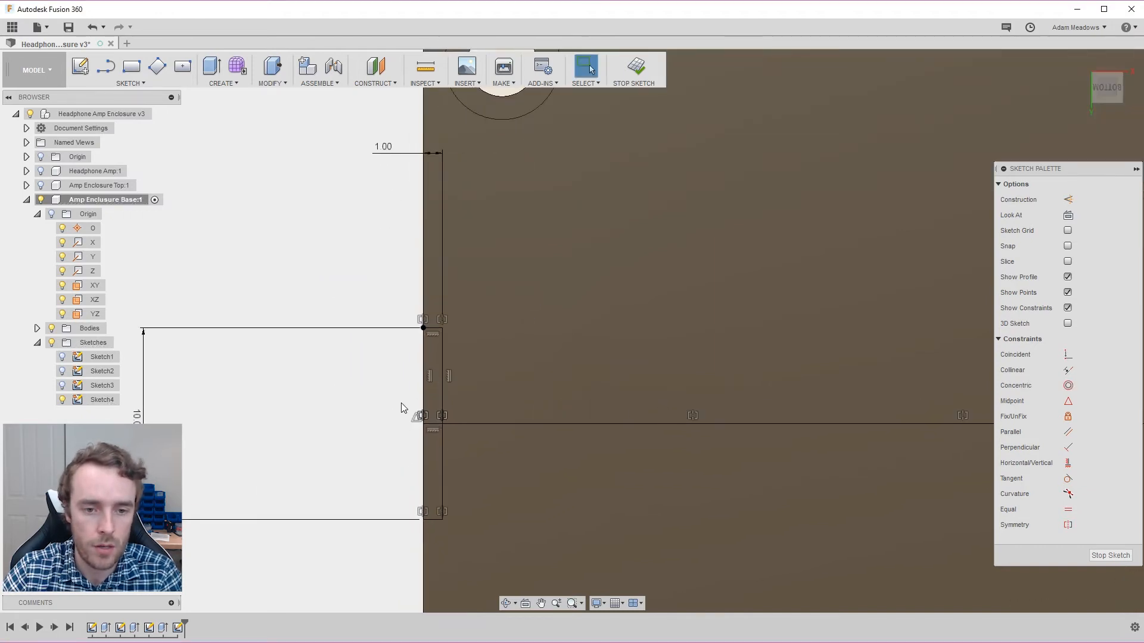
key("e")
left_click(437, 384)
left_click(430, 447)
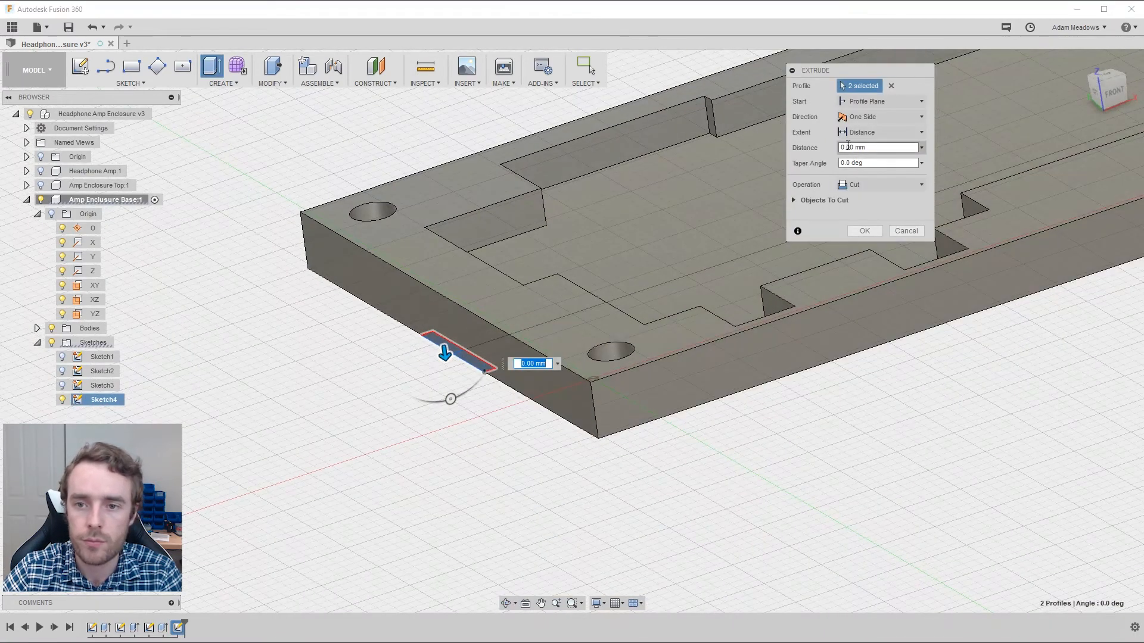
left_click(865, 162)
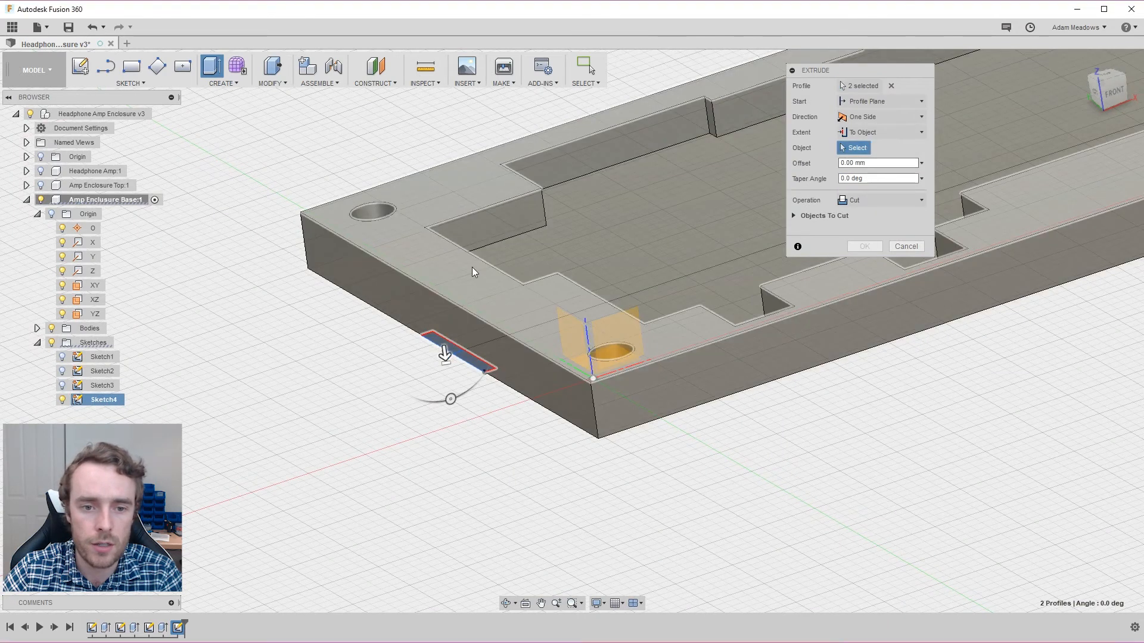
left_click(472, 267)
left_click(864, 277)
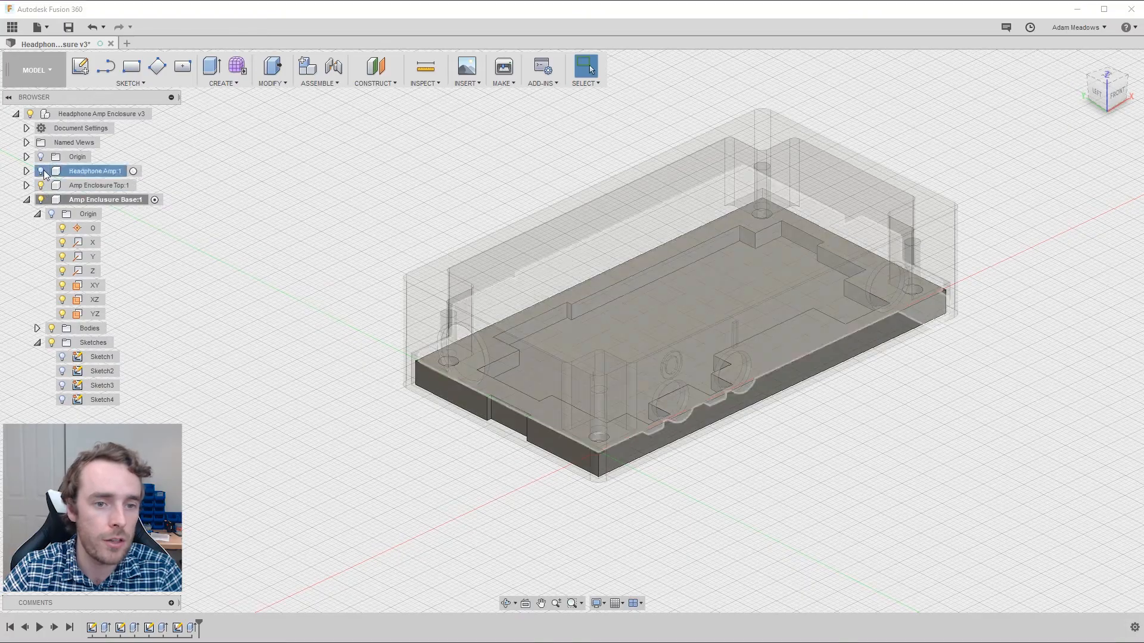
Examine a cross-section of the assembled enclosure, checking the screw holes, the board and the component clearance in the base pocket
middle_click_drag(383, 248, 373, 330, "shift")
middle_click_drag(373, 330, 262, 307)
middle_click_drag(262, 307, 212, 298)
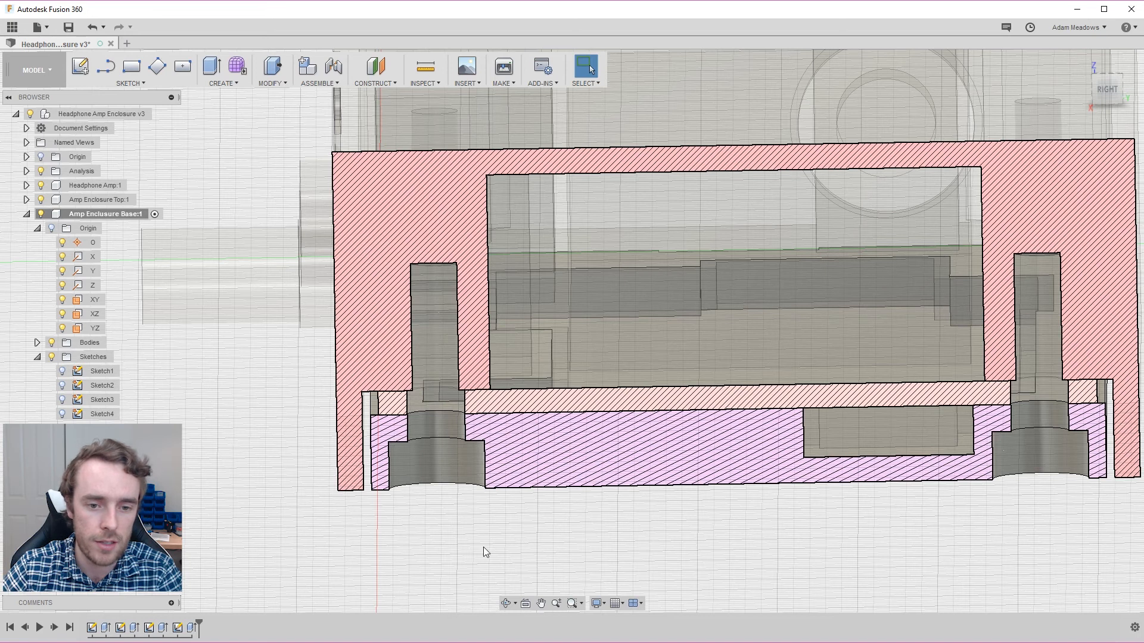
left_click(848, 426)
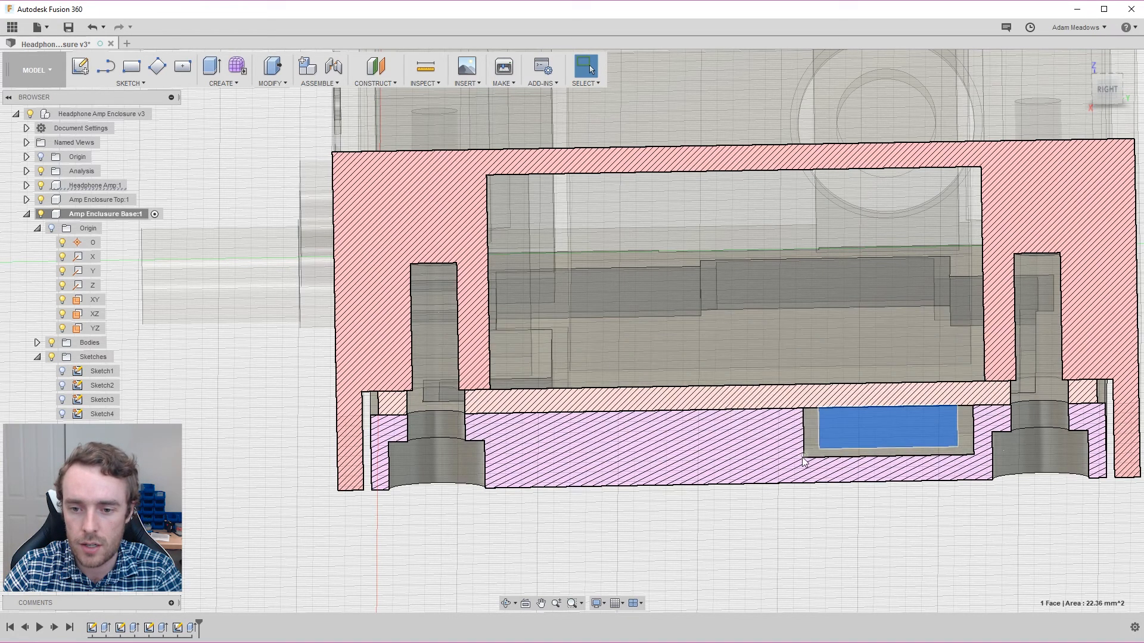
mouse_move(812, 441)
middle_mouse_down("shift")
mouse_move(789, 441)
mouse_move(792, 450)
middle_mouse_up("shift")
middle_click_drag(1007, 451, 755, 479, "shift")
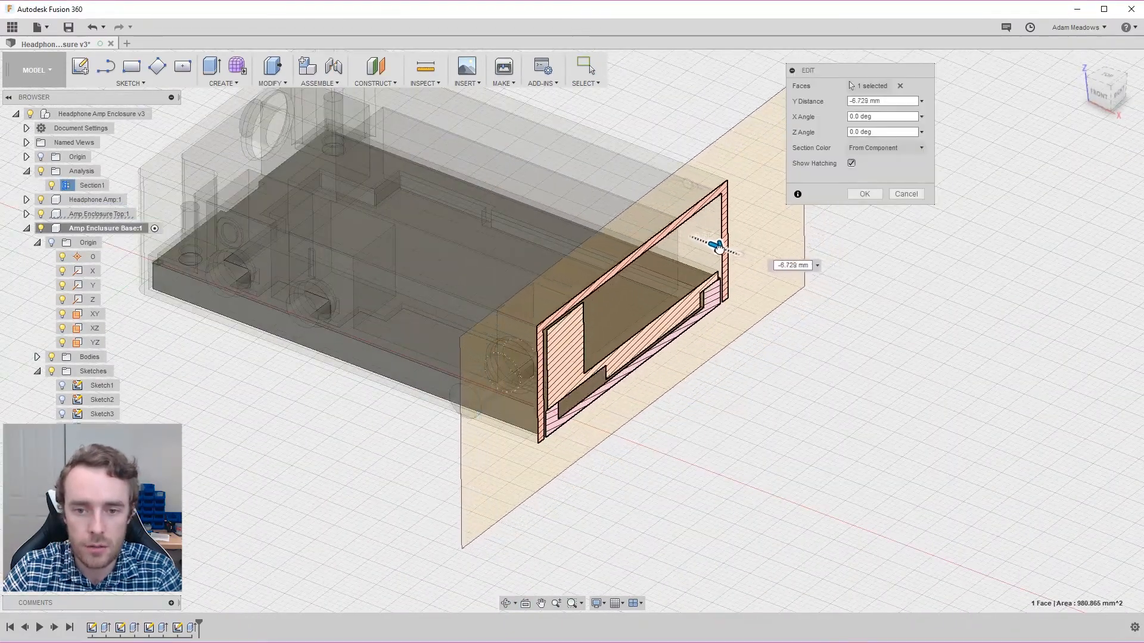